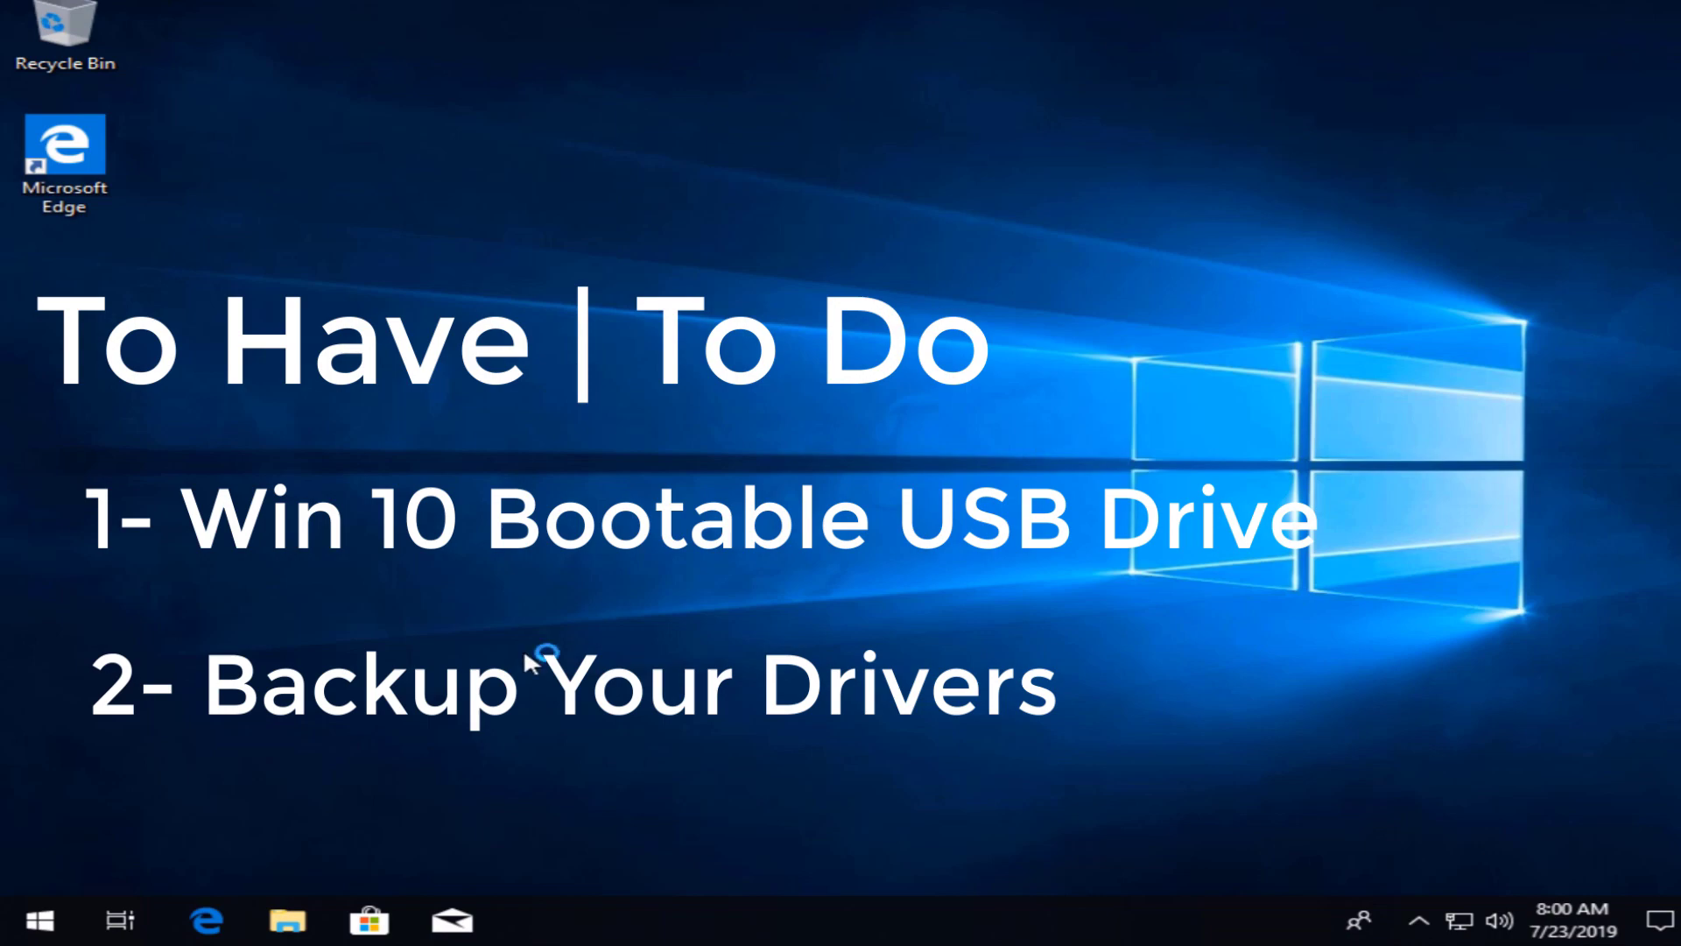
Step: Restart the PC and boot it from the CD-ROM Drive in the BIOS boot menu
{"action": "left_click", "coordinate": [39, 920]}
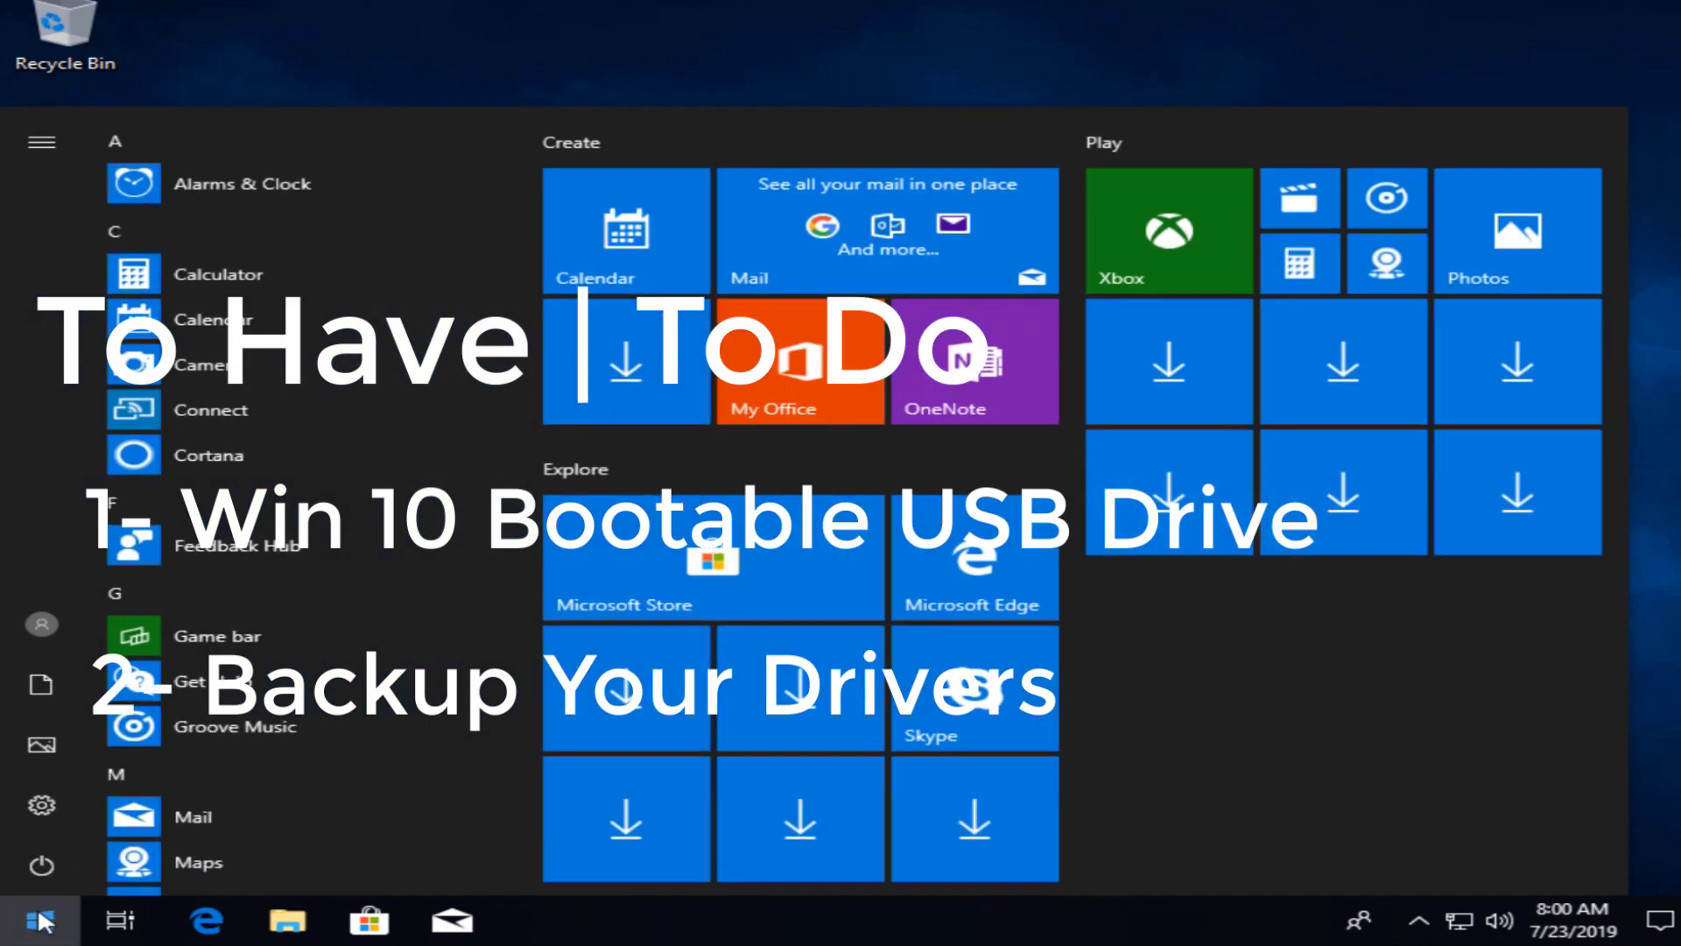
{"action": "left_click", "coordinate": [40, 872]}
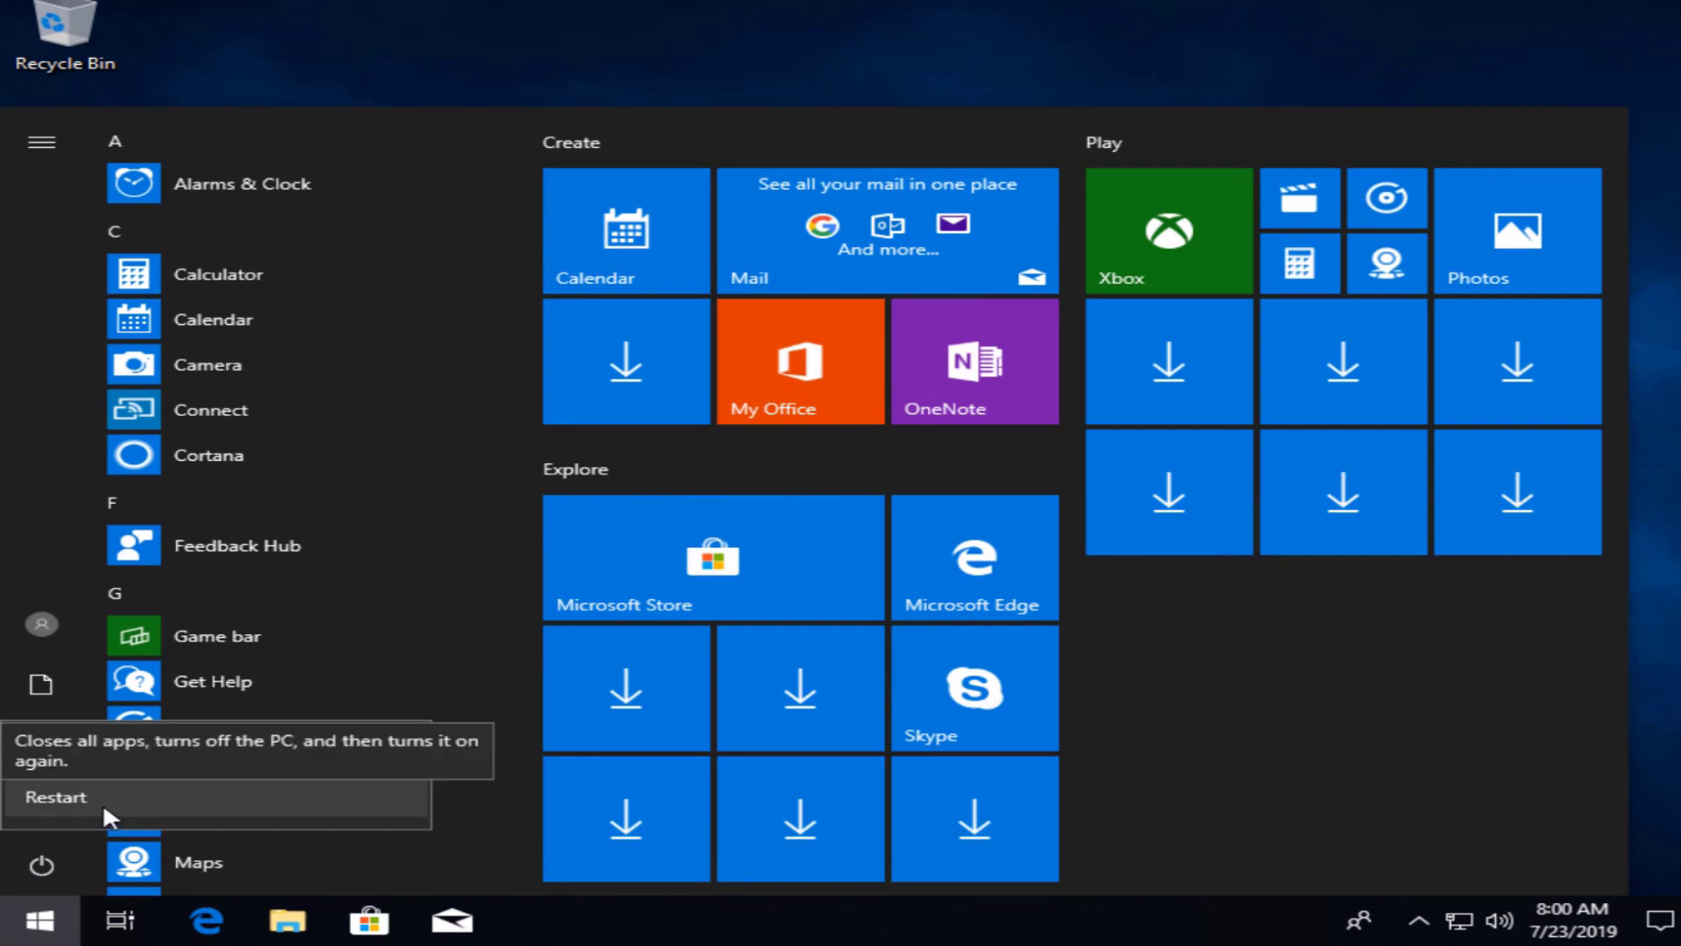
{"action": "left_click", "coordinate": [161, 788]}
{"action": "left_click", "coordinate": [162, 788]}
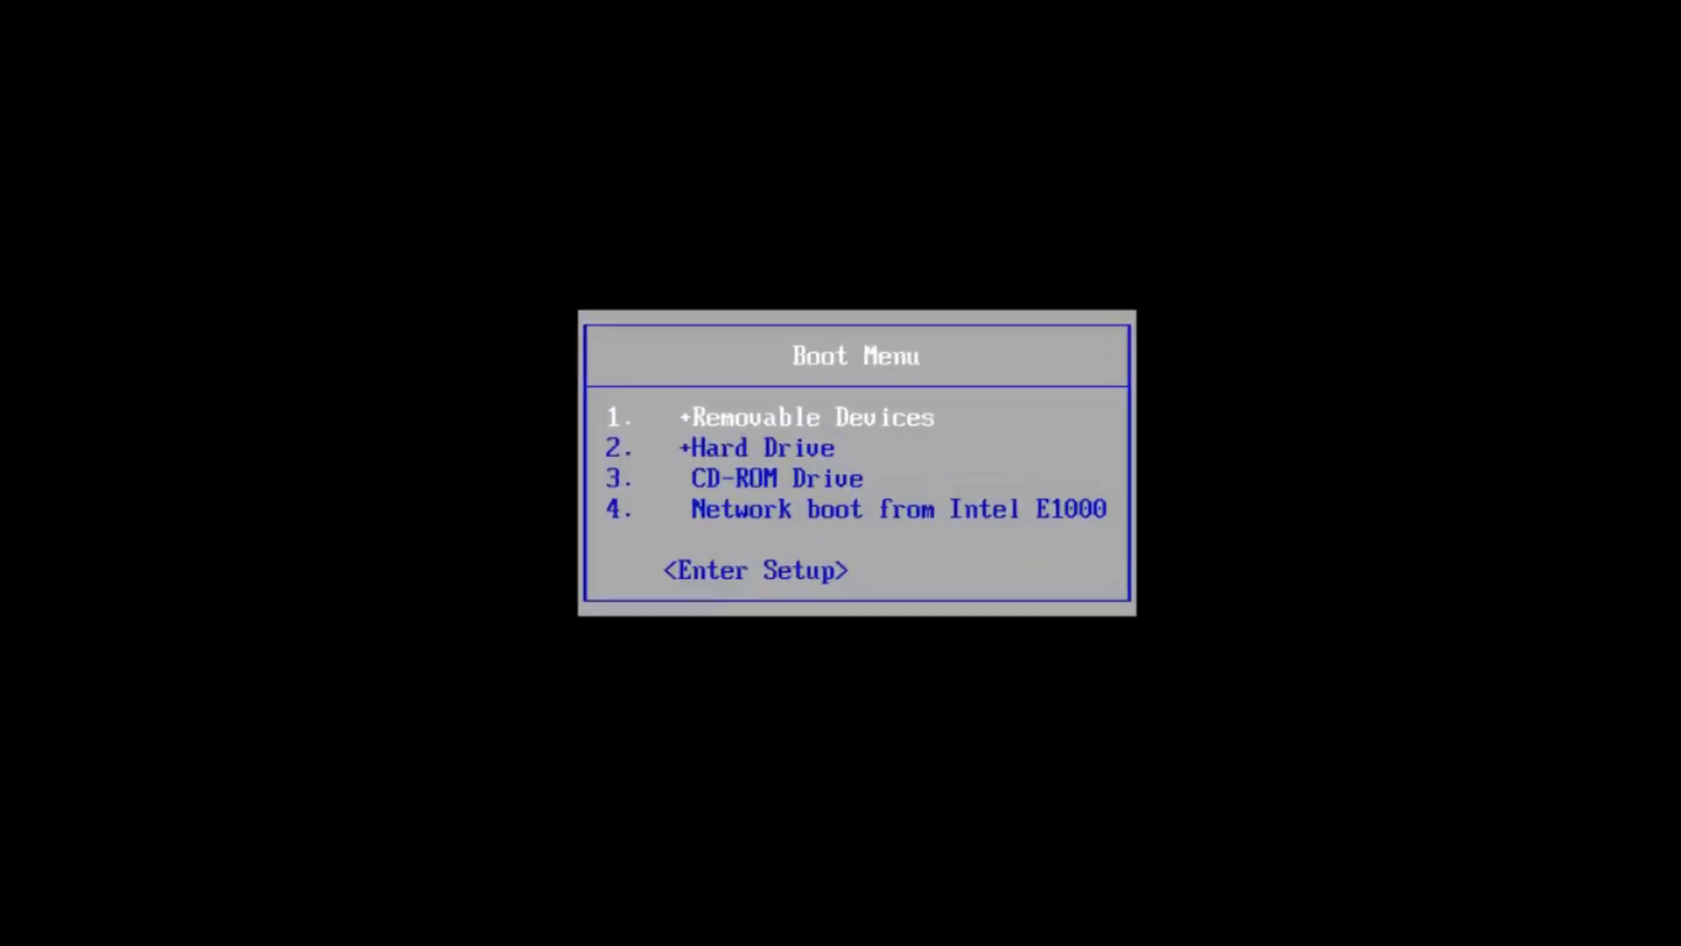
{"action": "key", "text": "Down"}
{"action": "key", "text": "Down"}
{"action": "key", "text": "Return"}
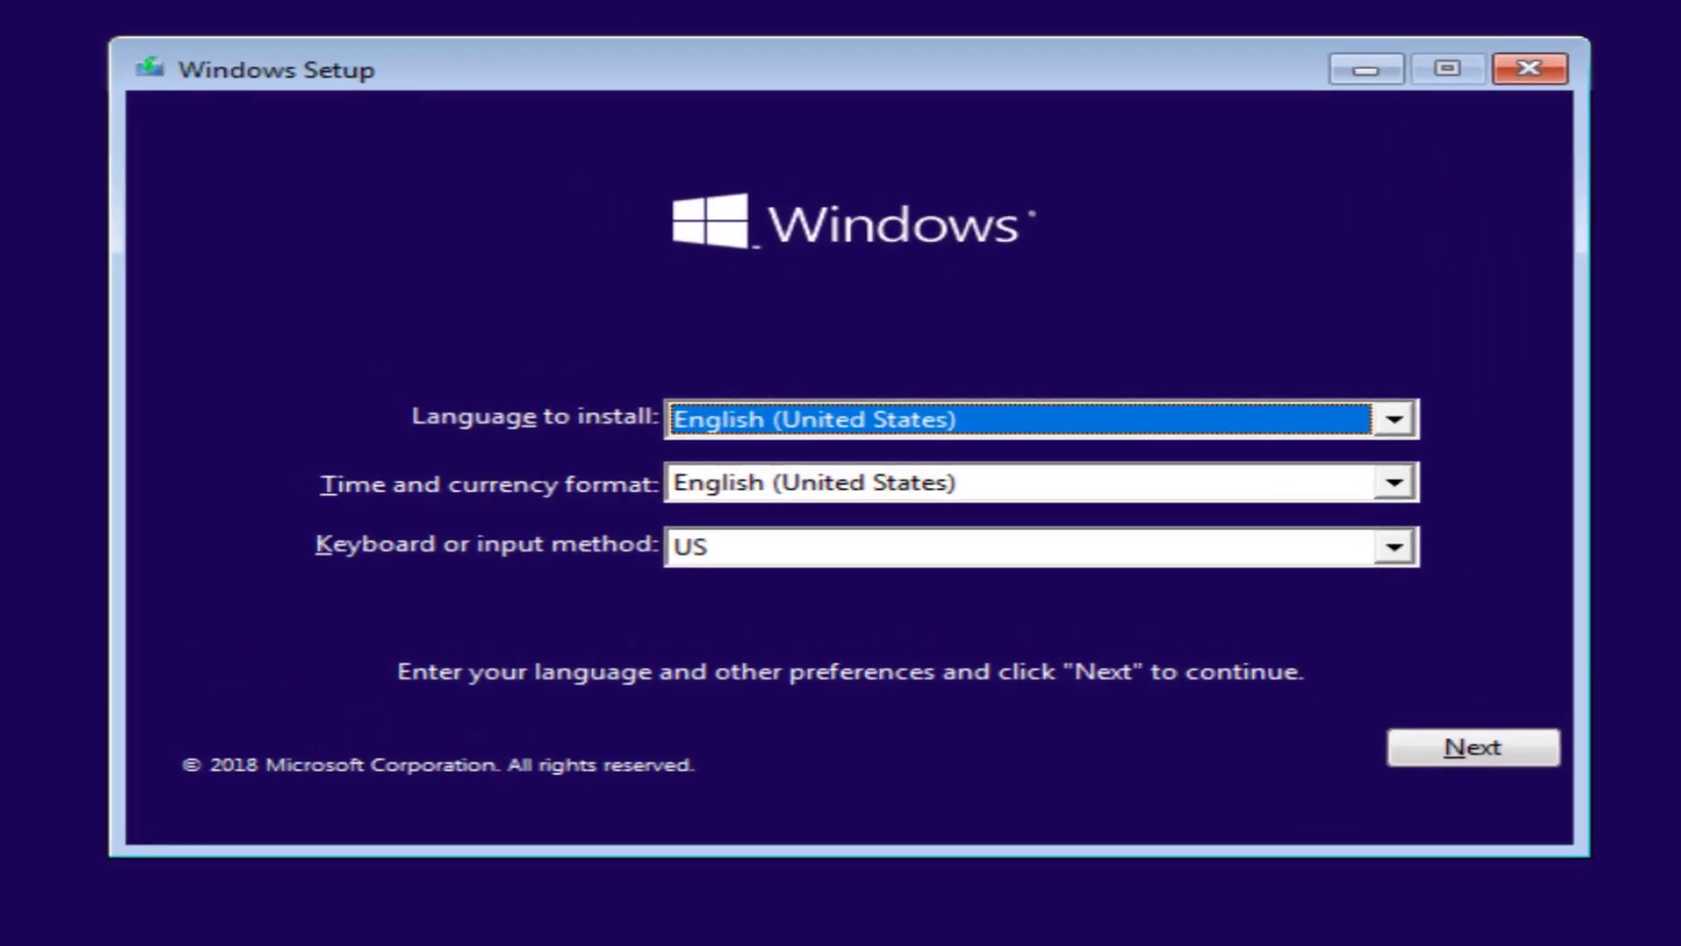
Step: Keep the English (United States) defaults, skip the product key, and choose Windows 10 Pro
{"action": "left_click", "coordinate": [1456, 750]}
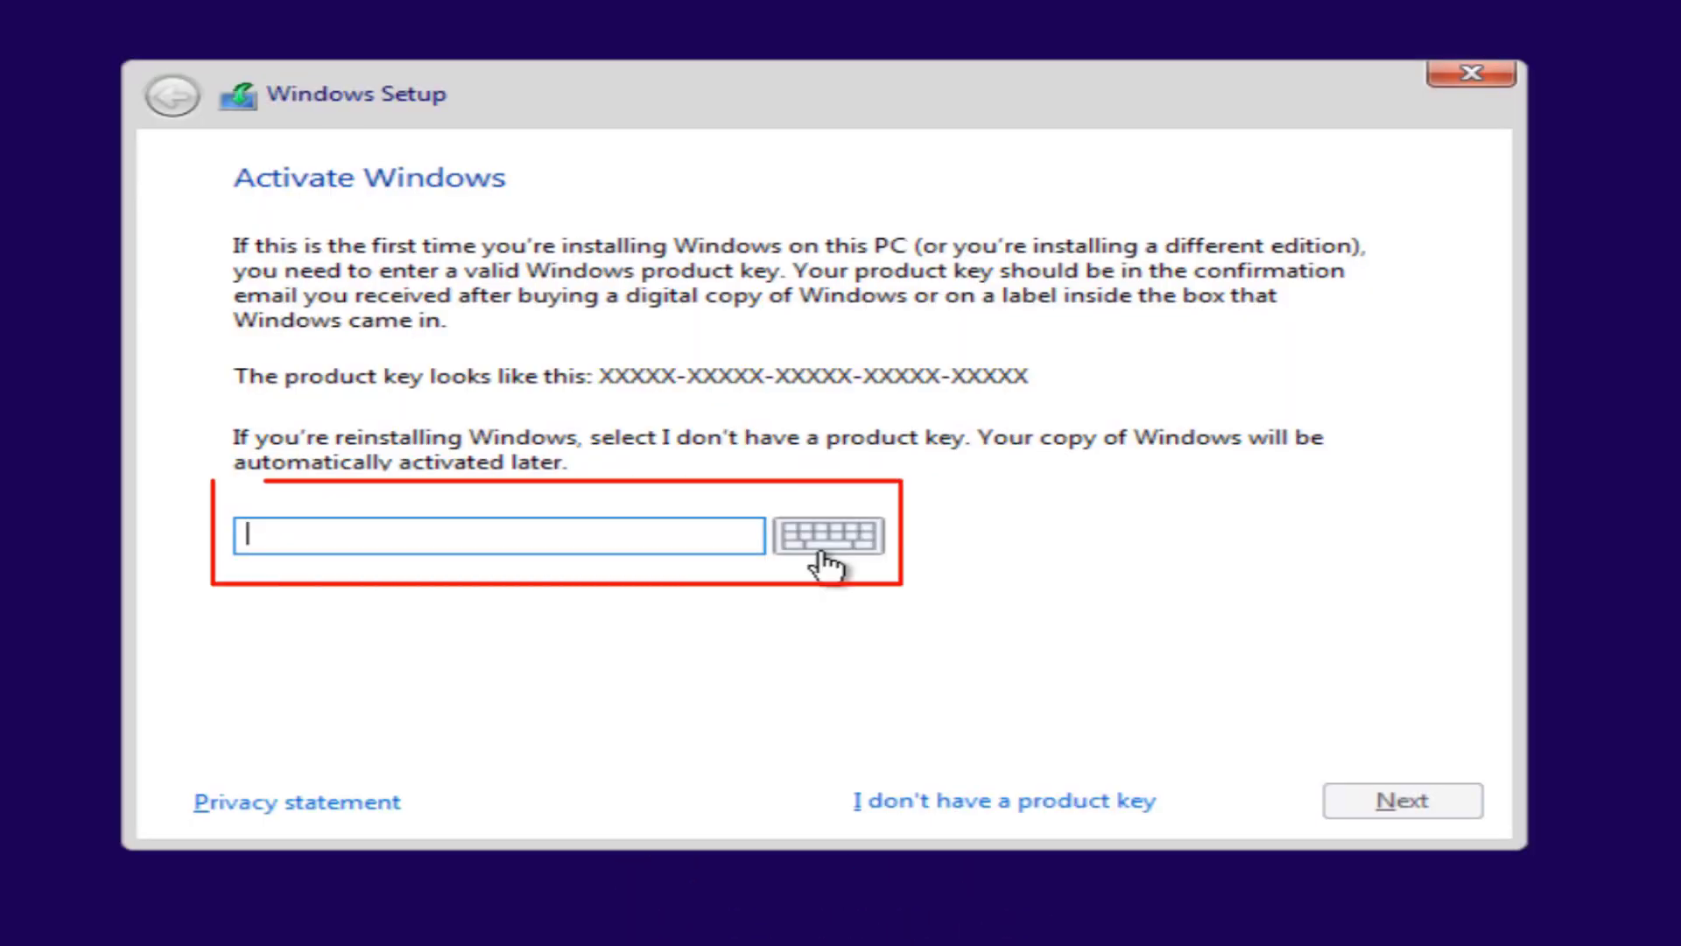
{"action": "left_click", "coordinate": [897, 799]}
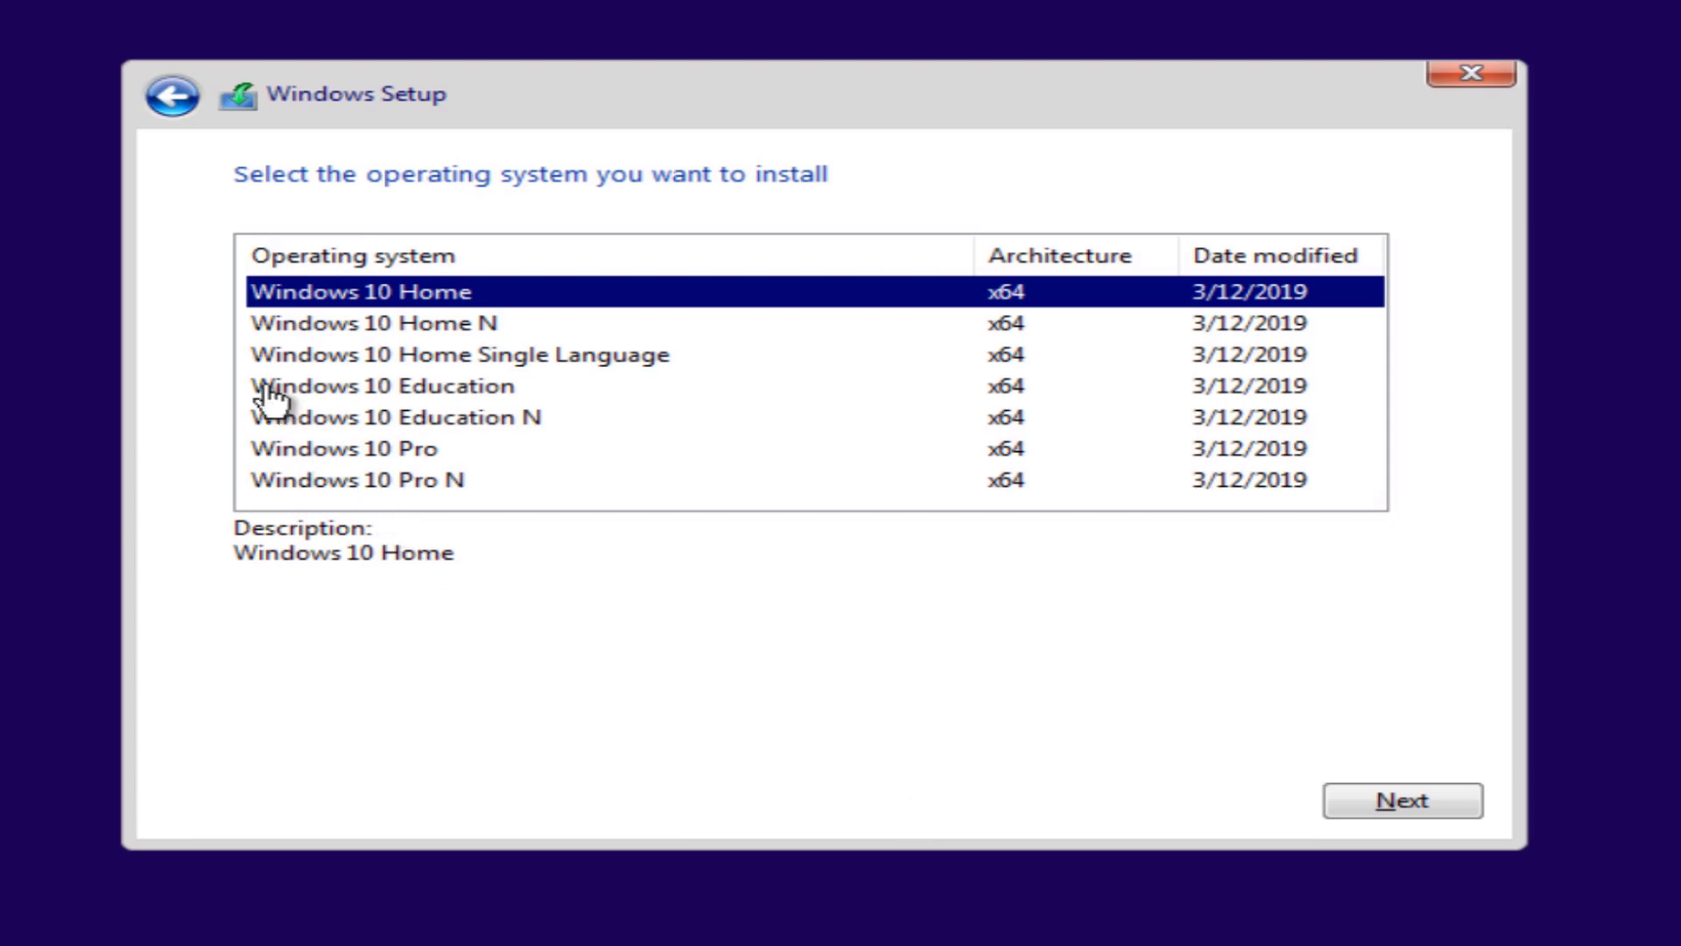
{"action": "left_click", "coordinate": [304, 452]}
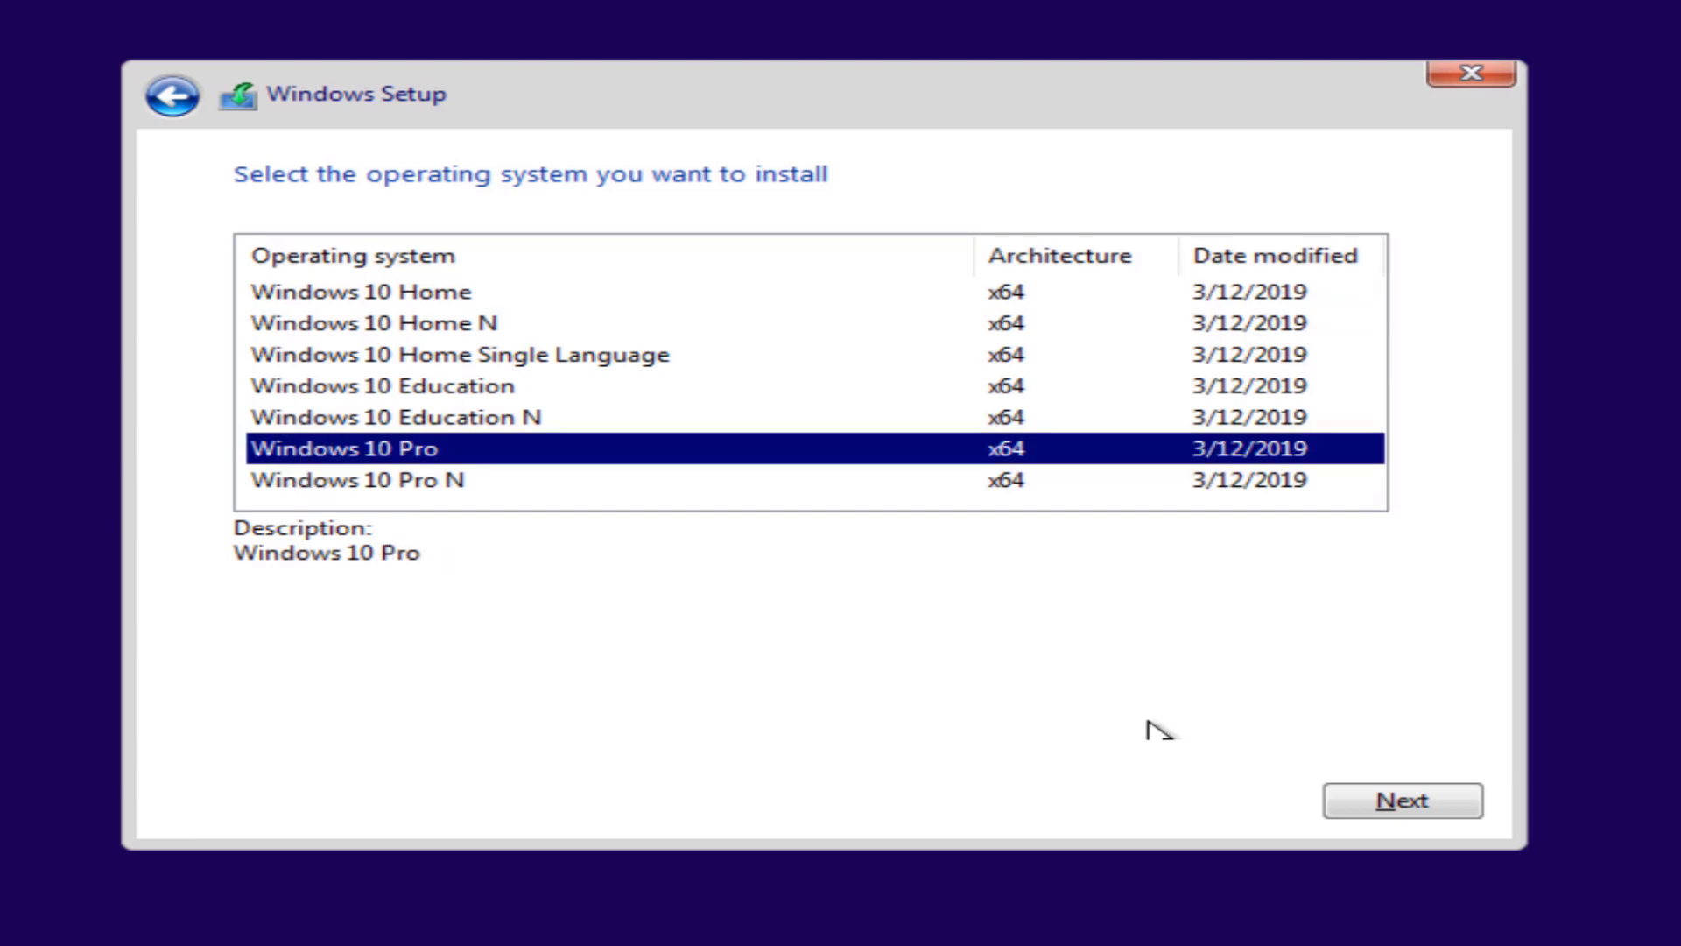
{"action": "left_click", "coordinate": [1390, 810]}
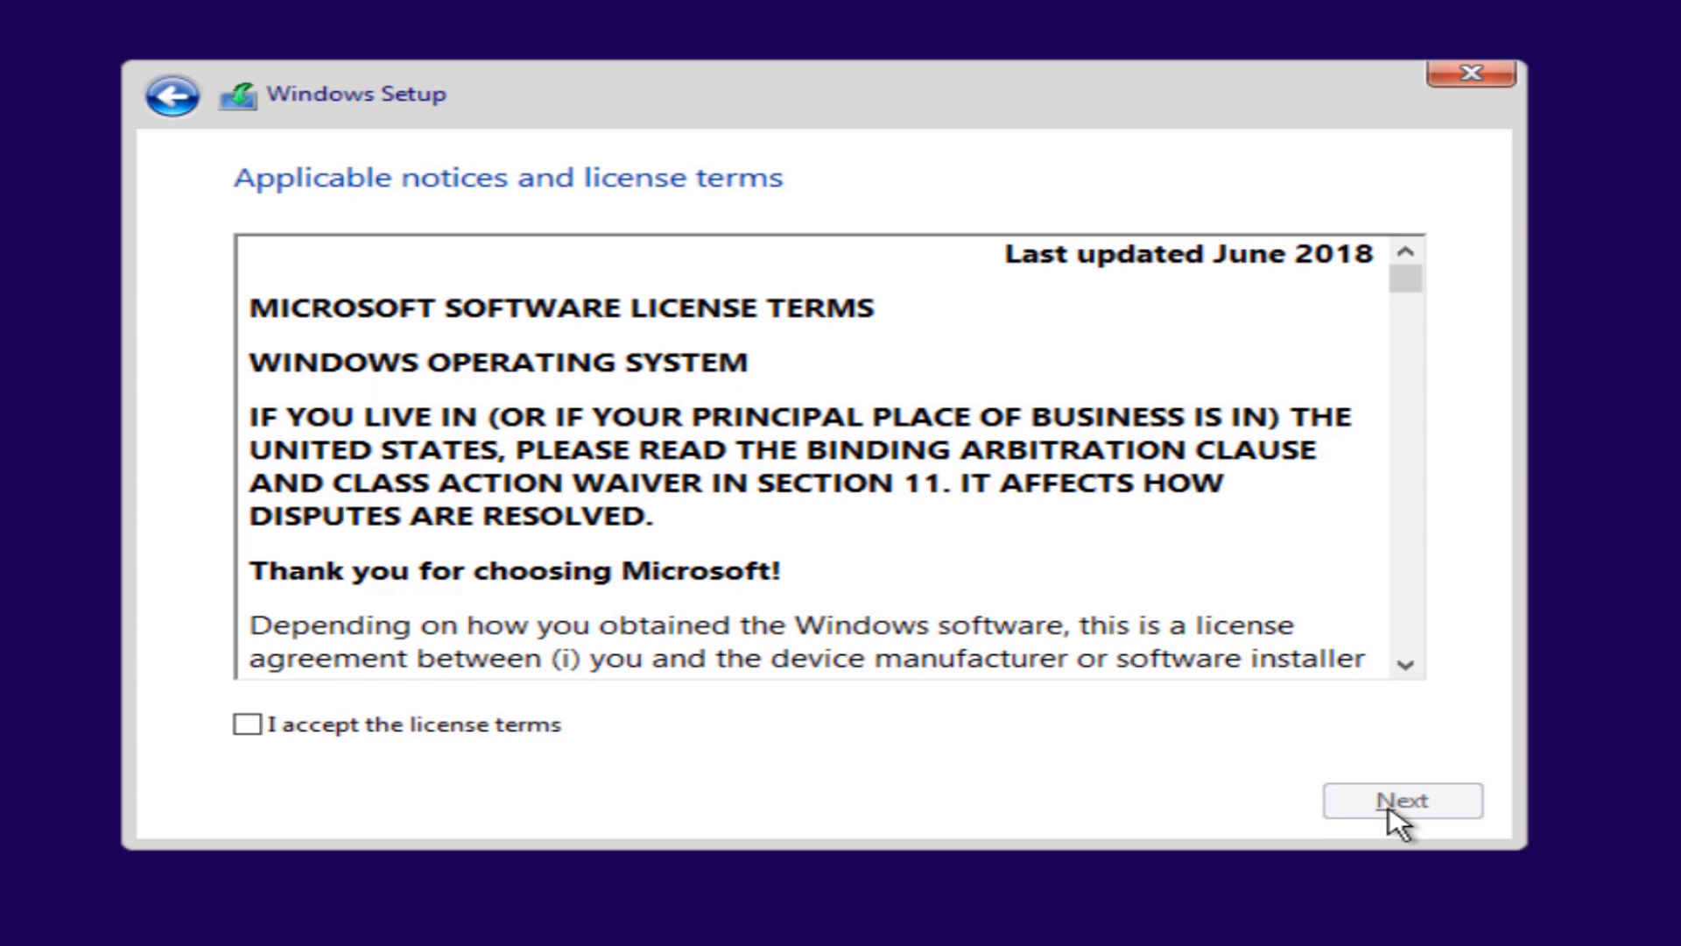
Step: Accept the license terms and choose 'Custom: Install Windows only (advanced)'
{"action": "left_click", "coordinate": [412, 729]}
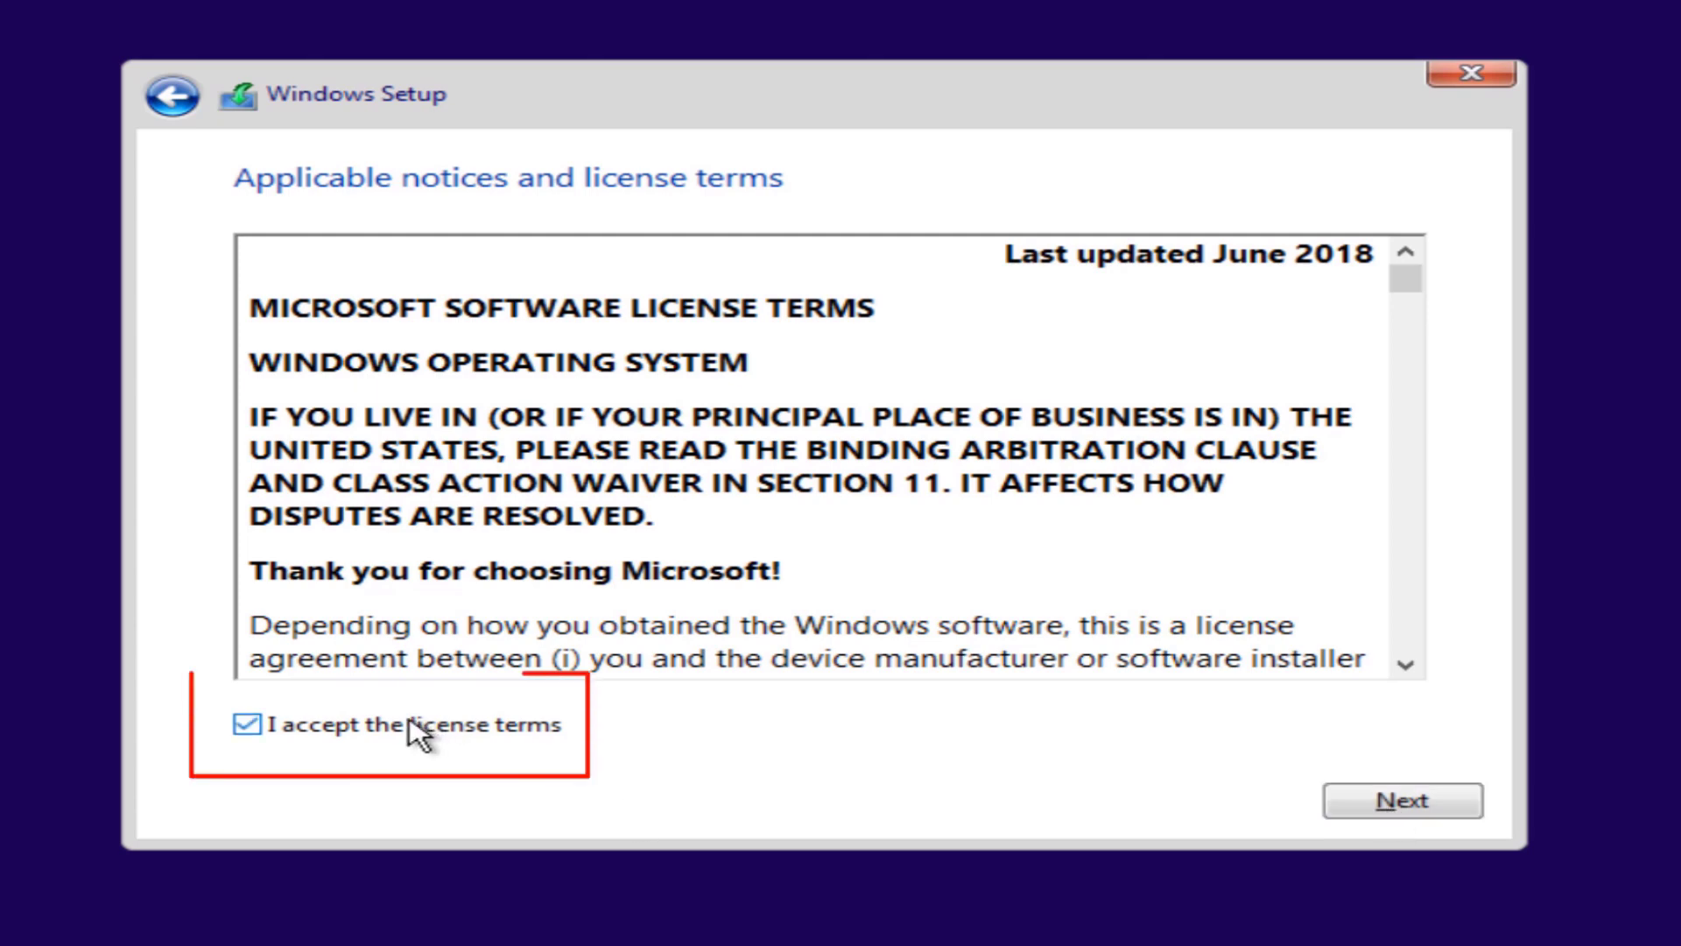
{"action": "left_click", "coordinate": [1332, 813]}
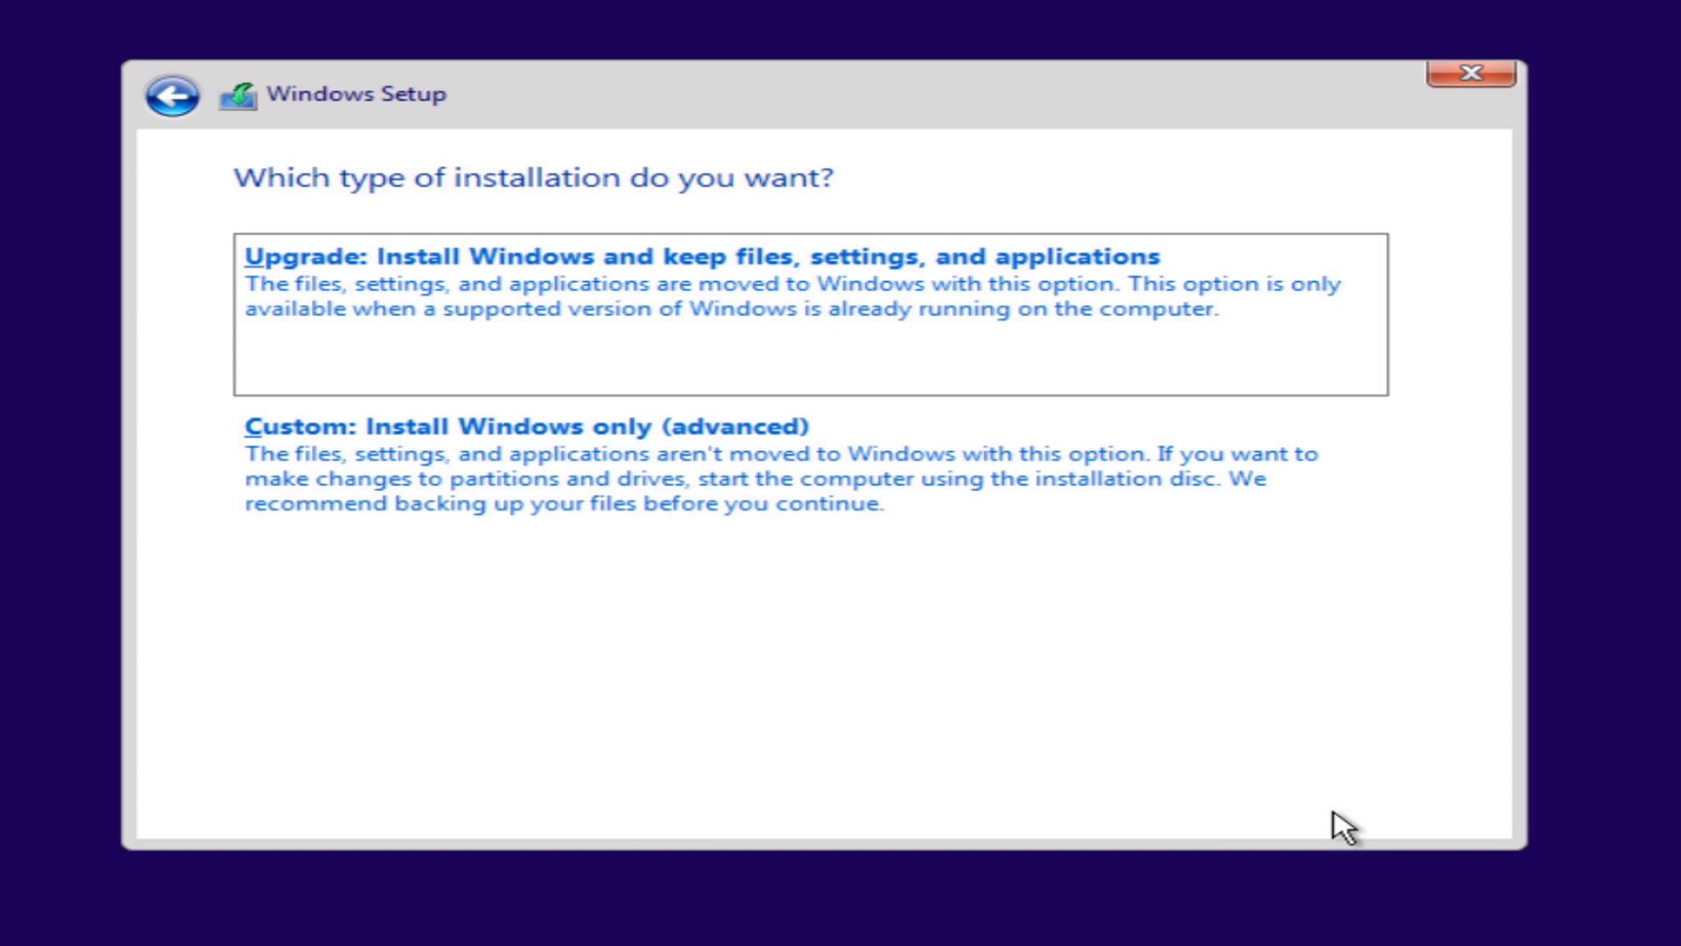
{"action": "left_click", "coordinate": [519, 450]}
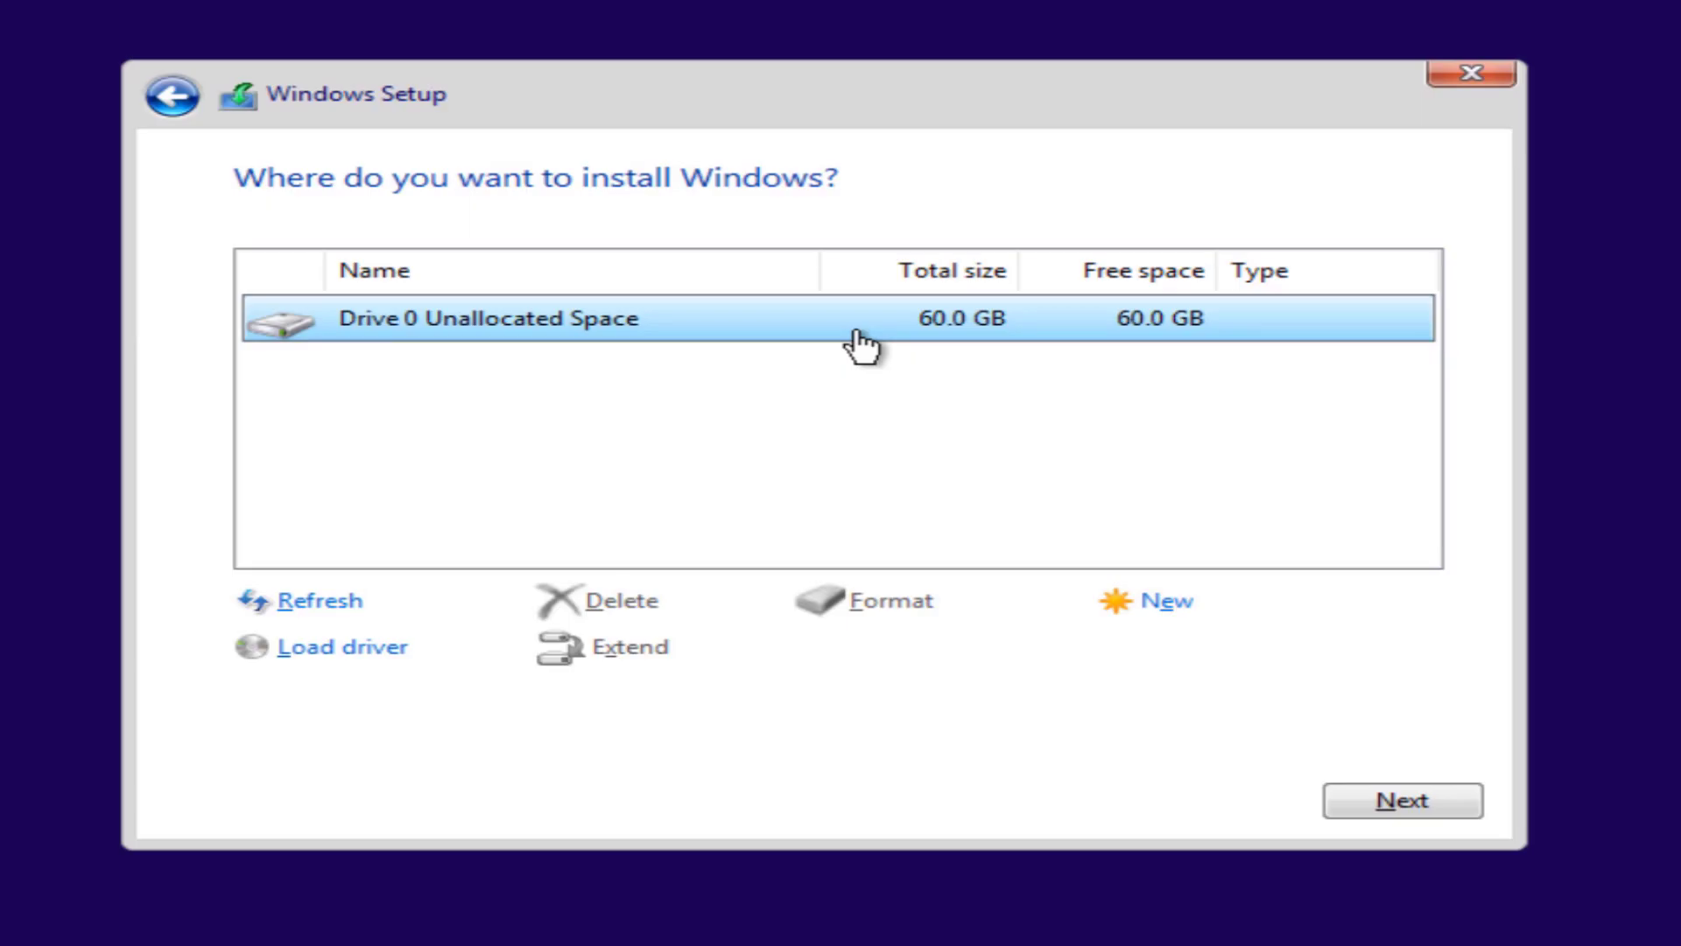
Step: Create a 31440 MB partition, letting Windows add its extra system partitions
{"action": "left_click", "coordinate": [1147, 602]}
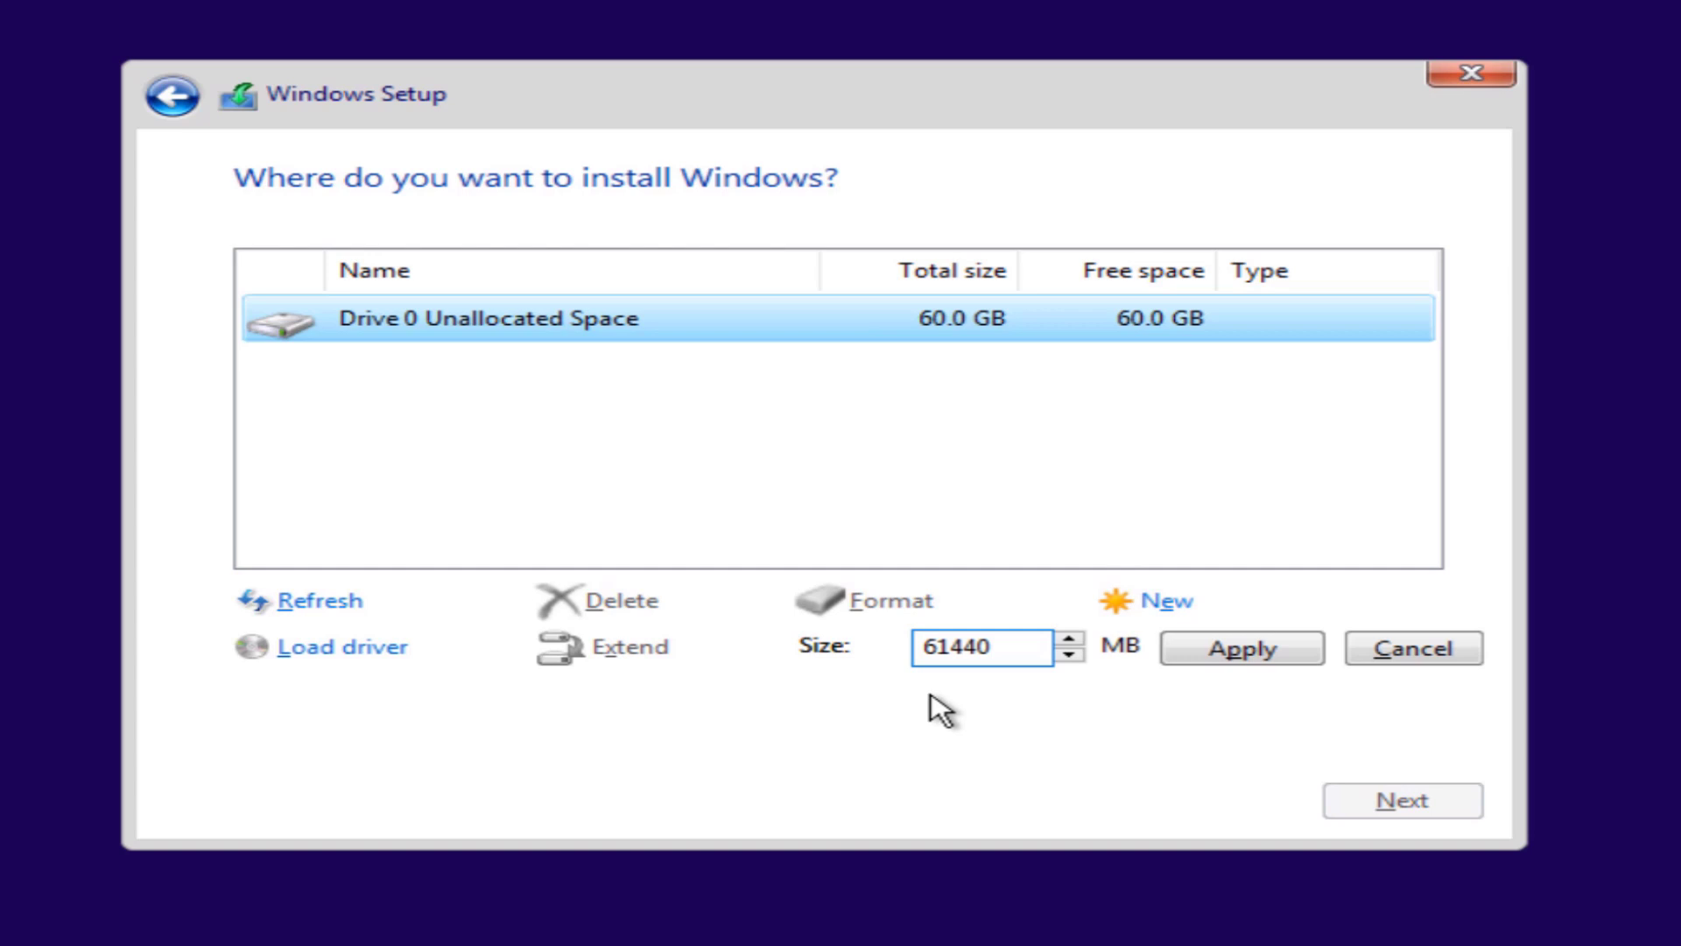
{"action": "left_click_drag", "start_coordinate": [925, 652], "coordinate": [932, 655]}
{"action": "type", "text": "3"}
{"action": "left_click", "coordinate": [1262, 659]}
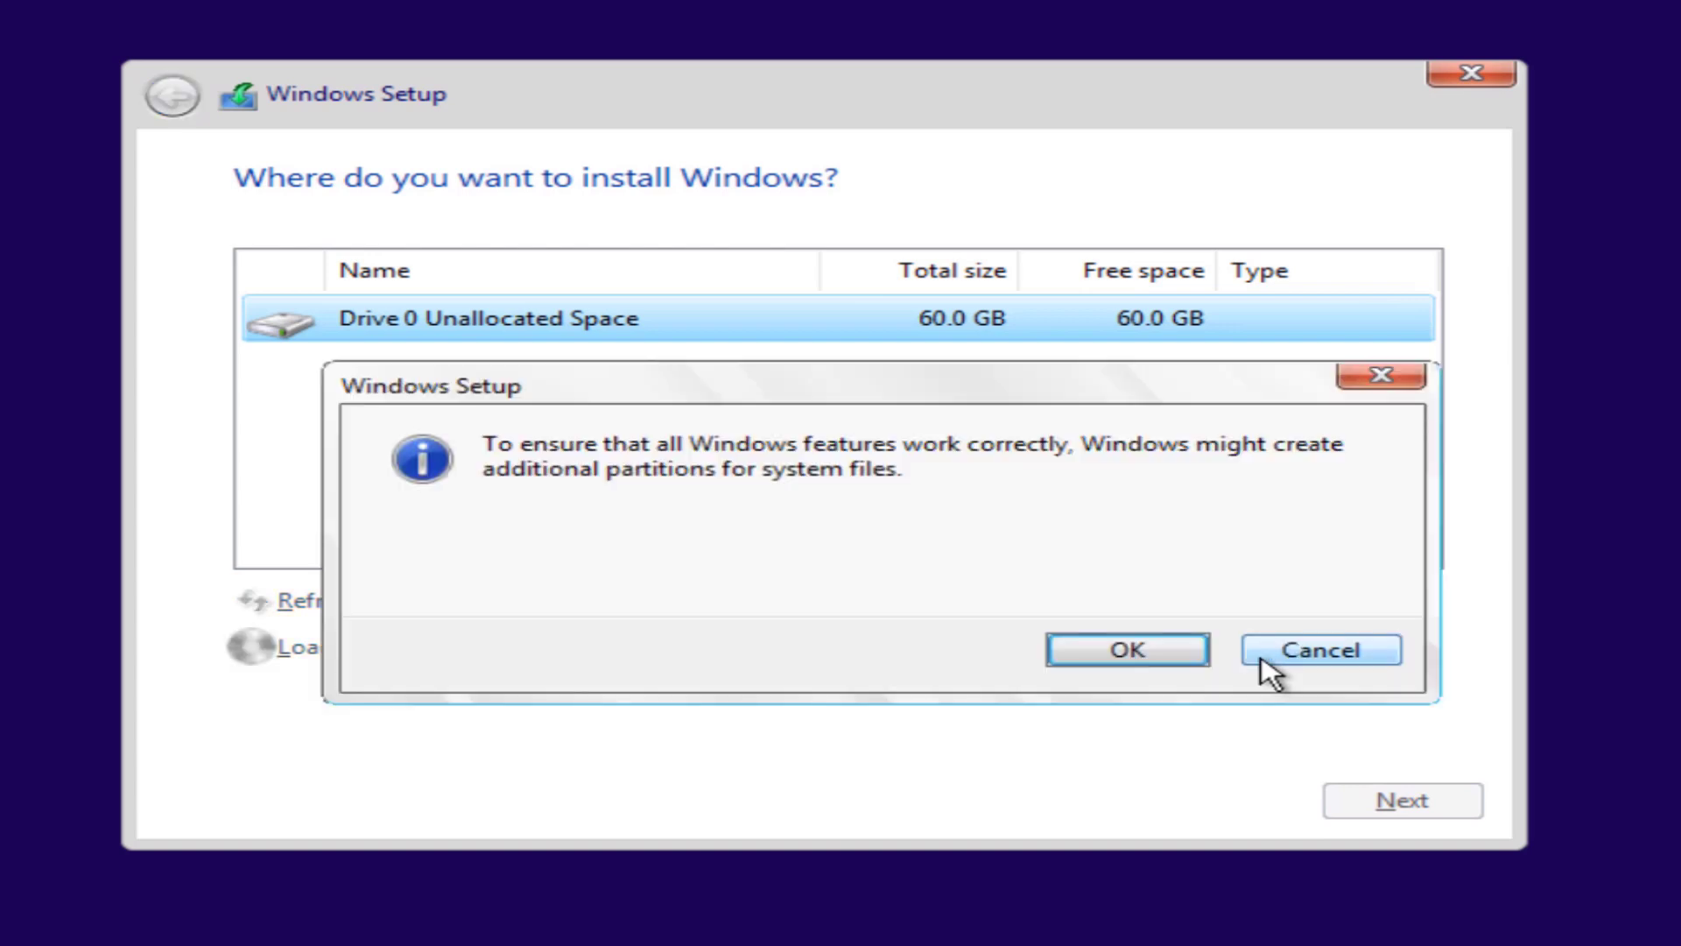
{"action": "left_click", "coordinate": [1161, 659]}
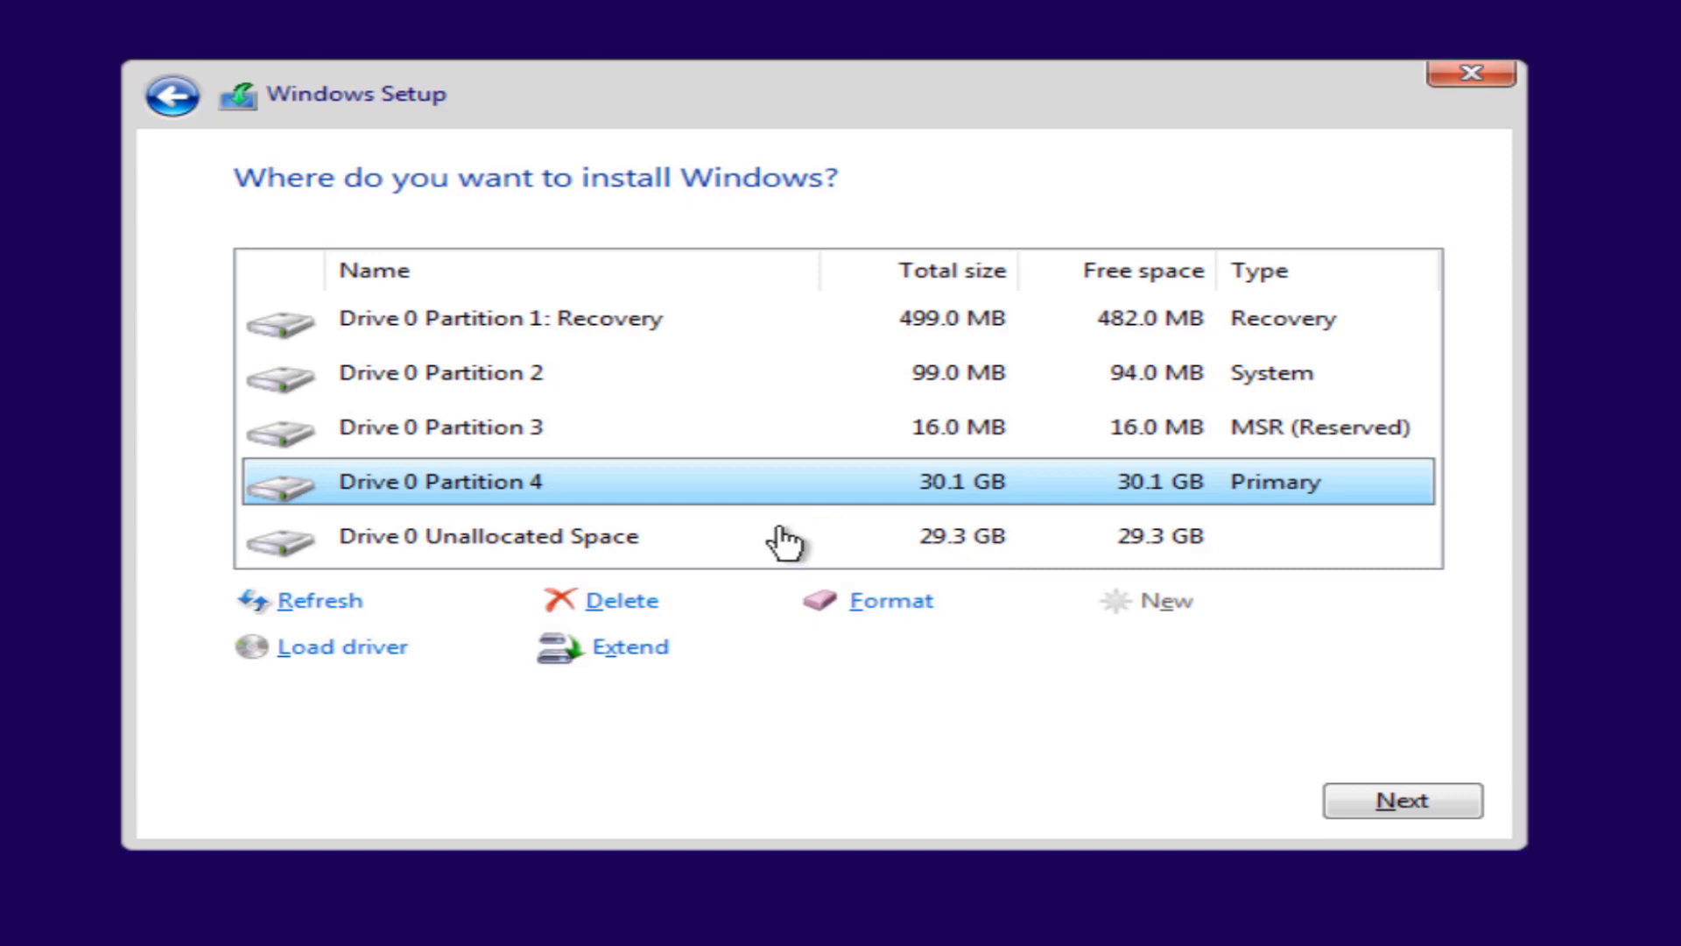
Step: Create a second 29999 MB partition from the remaining unallocated space
{"action": "left_click", "coordinate": [746, 556]}
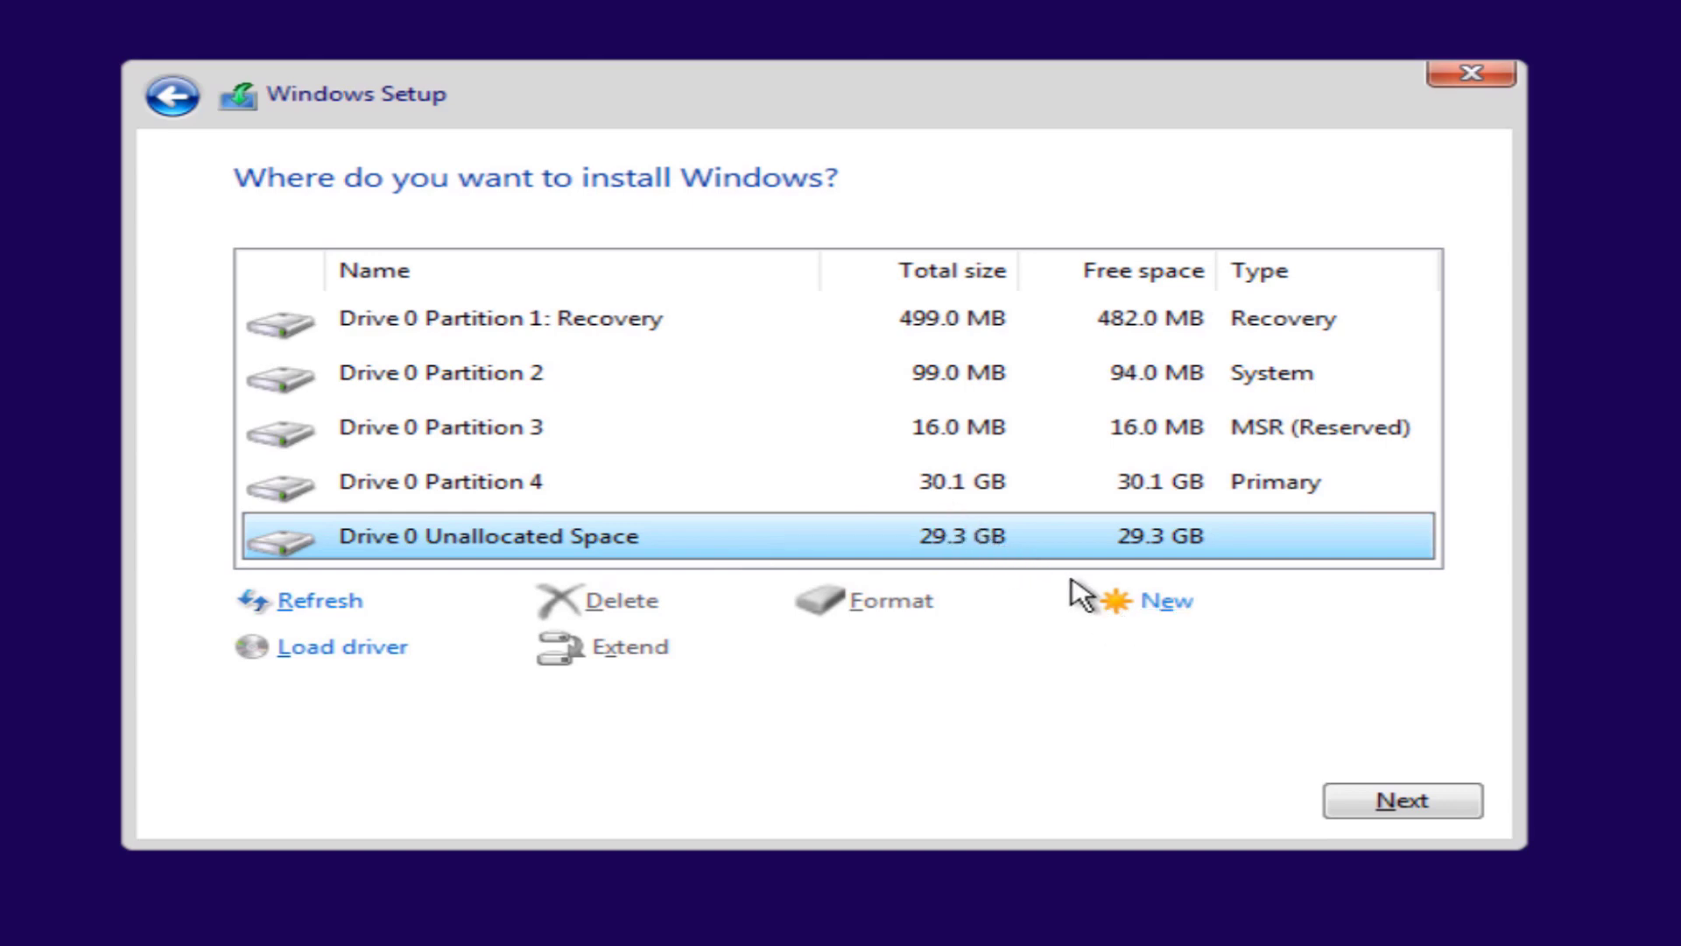
{"action": "left_click", "coordinate": [1156, 611]}
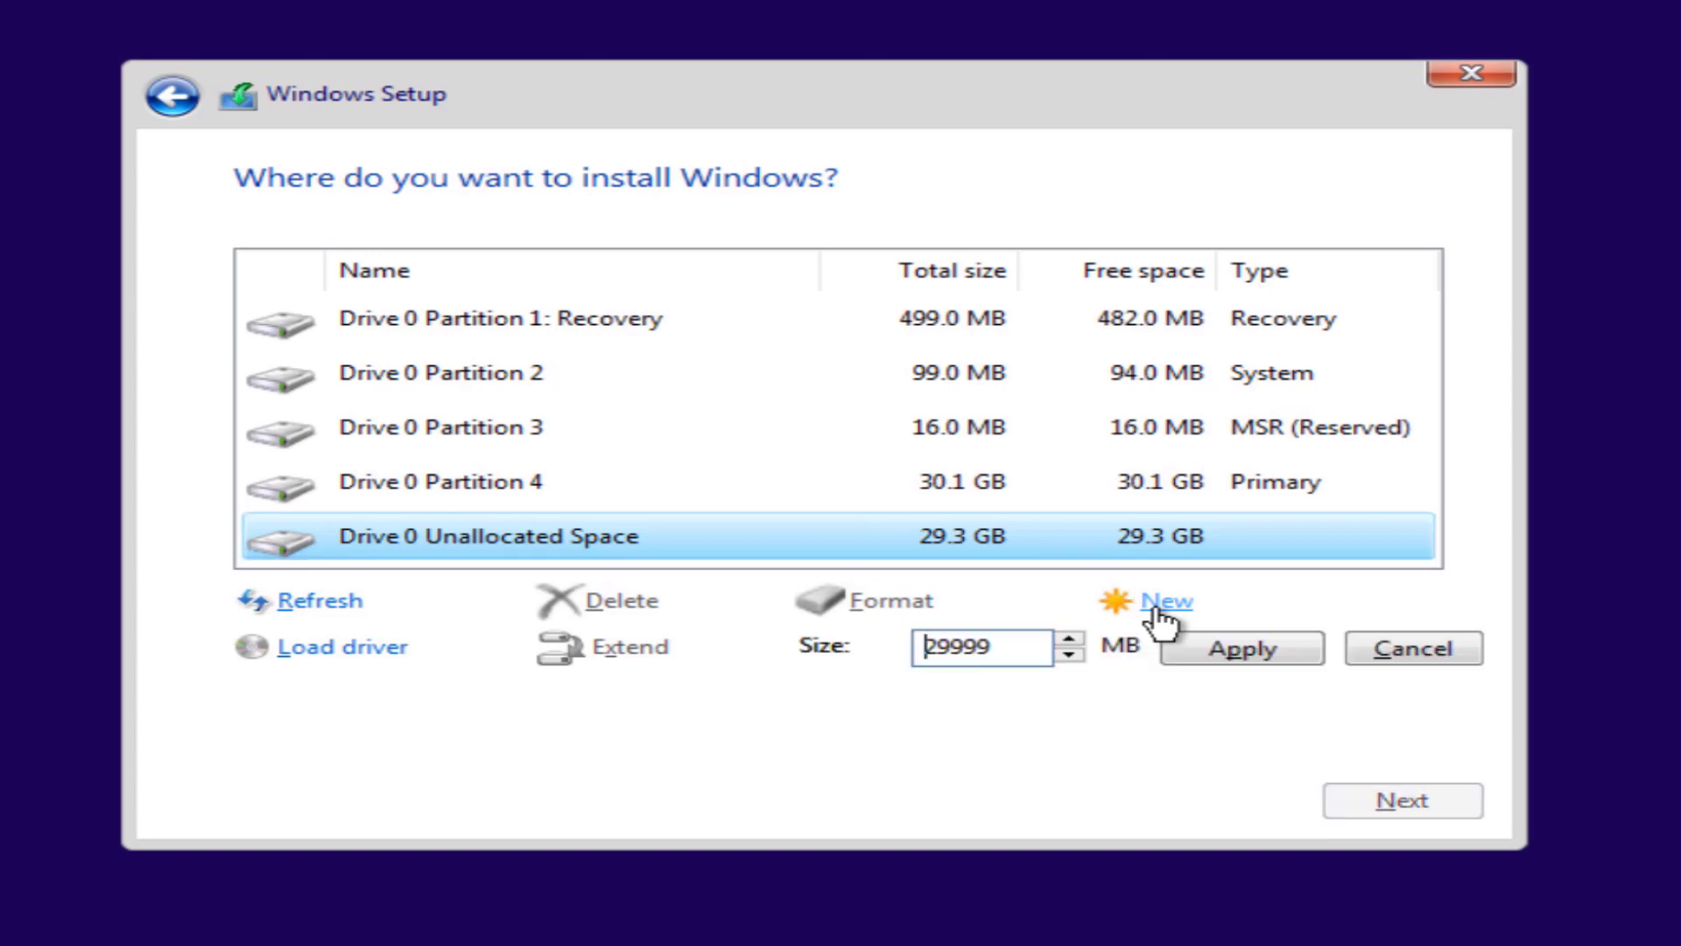
{"action": "left_click", "coordinate": [1222, 665]}
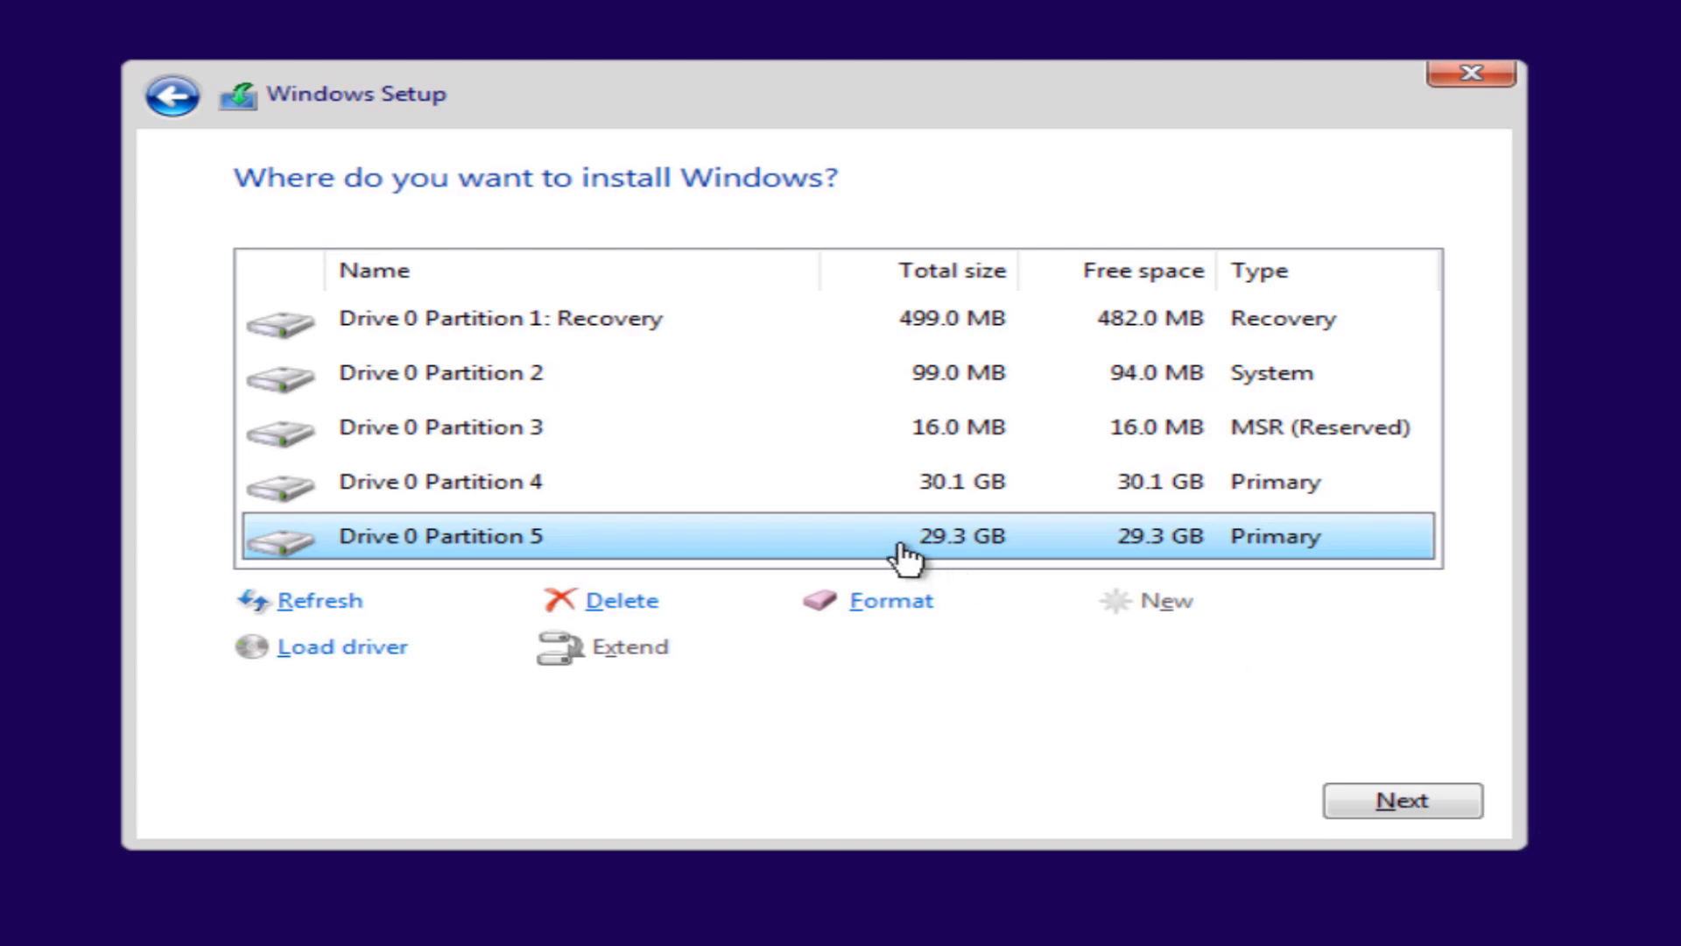
{"action": "left_click", "coordinate": [969, 506]}
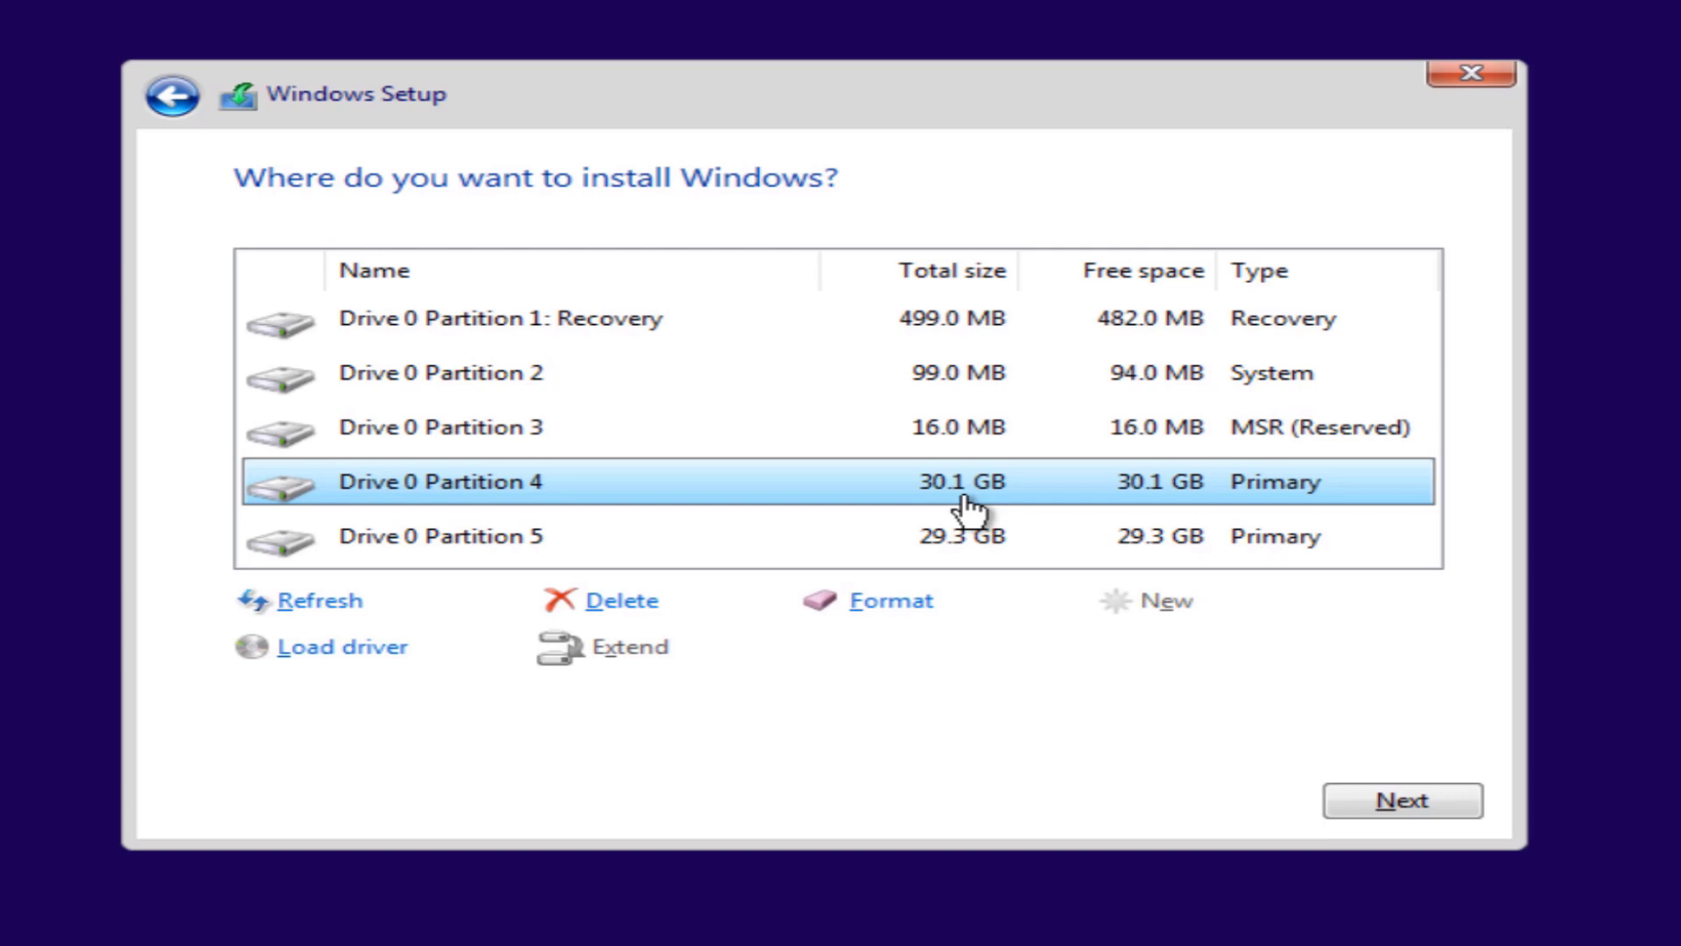
Step: Delete the 30.1 GB and 29.3 GB primary partitions, leaving 59.4 GB unallocated
{"action": "left_click", "coordinate": [625, 605]}
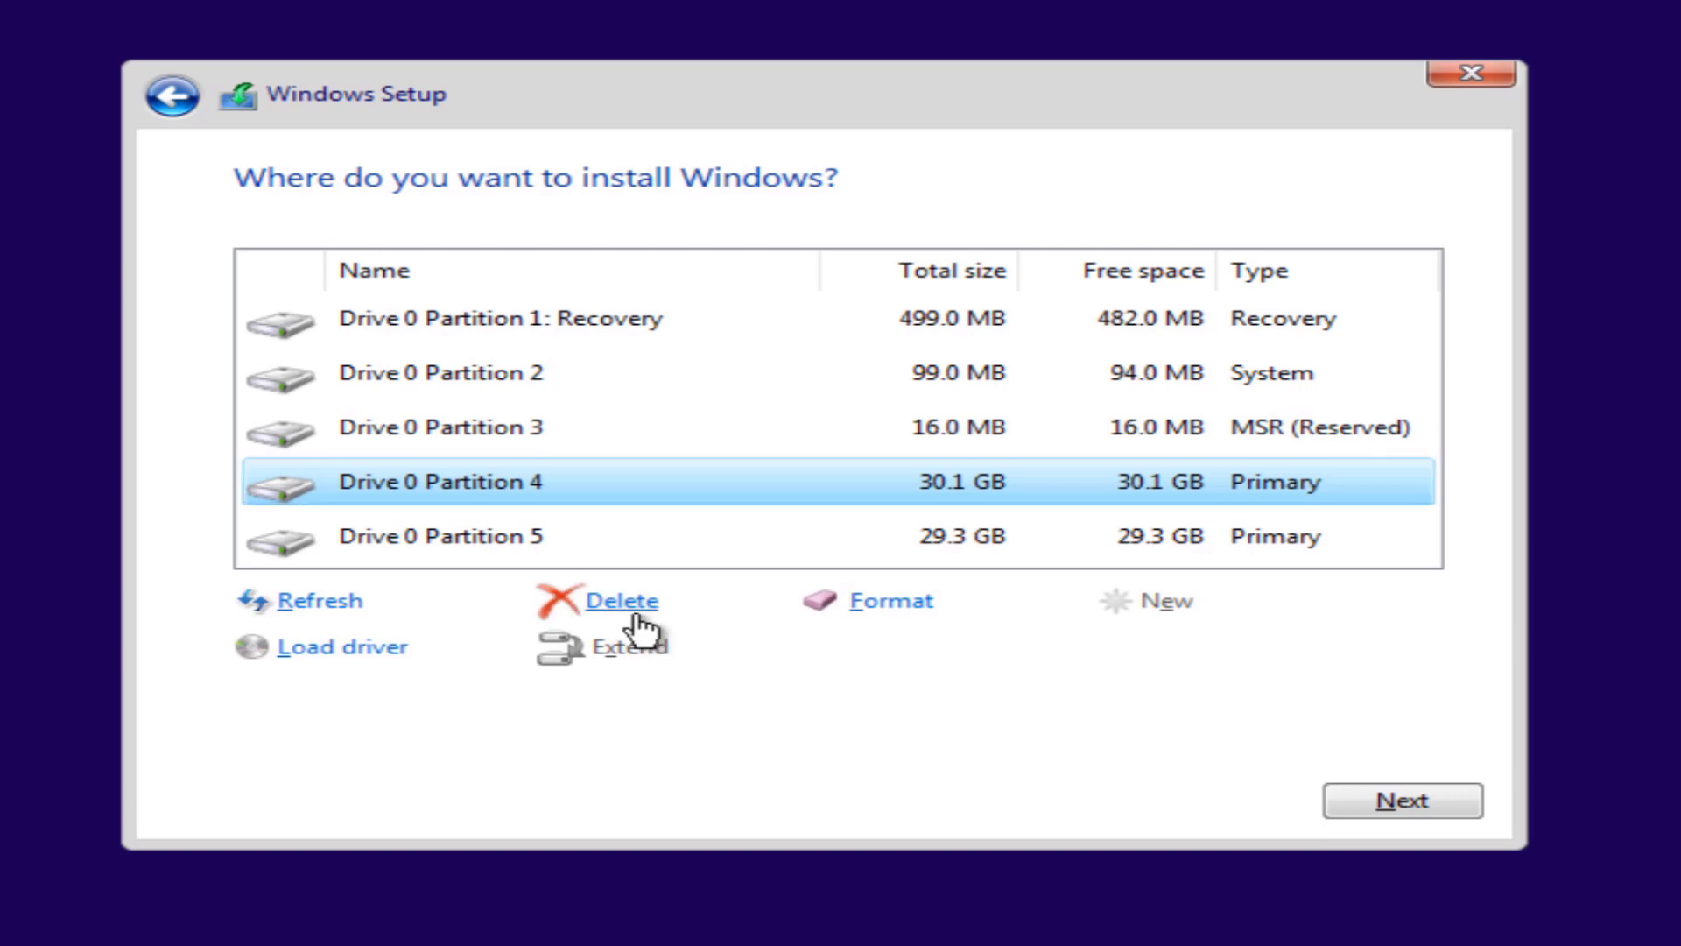
{"action": "left_click", "coordinate": [1075, 655]}
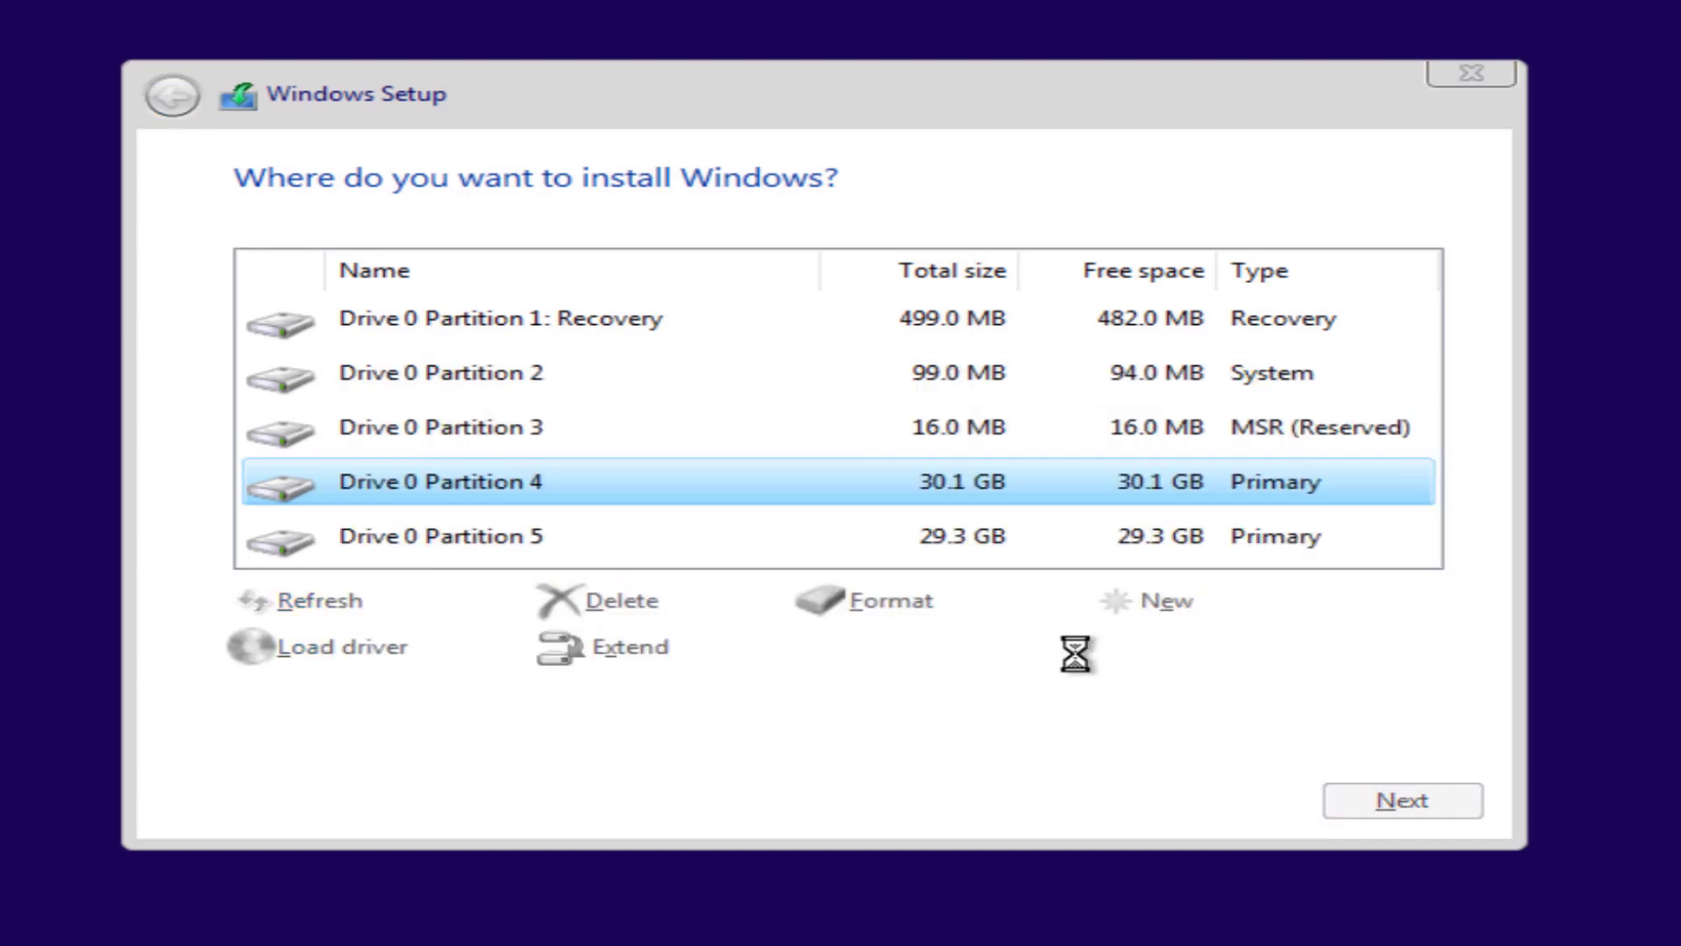
{"action": "left_click", "coordinate": [799, 536]}
{"action": "left_click", "coordinate": [659, 601]}
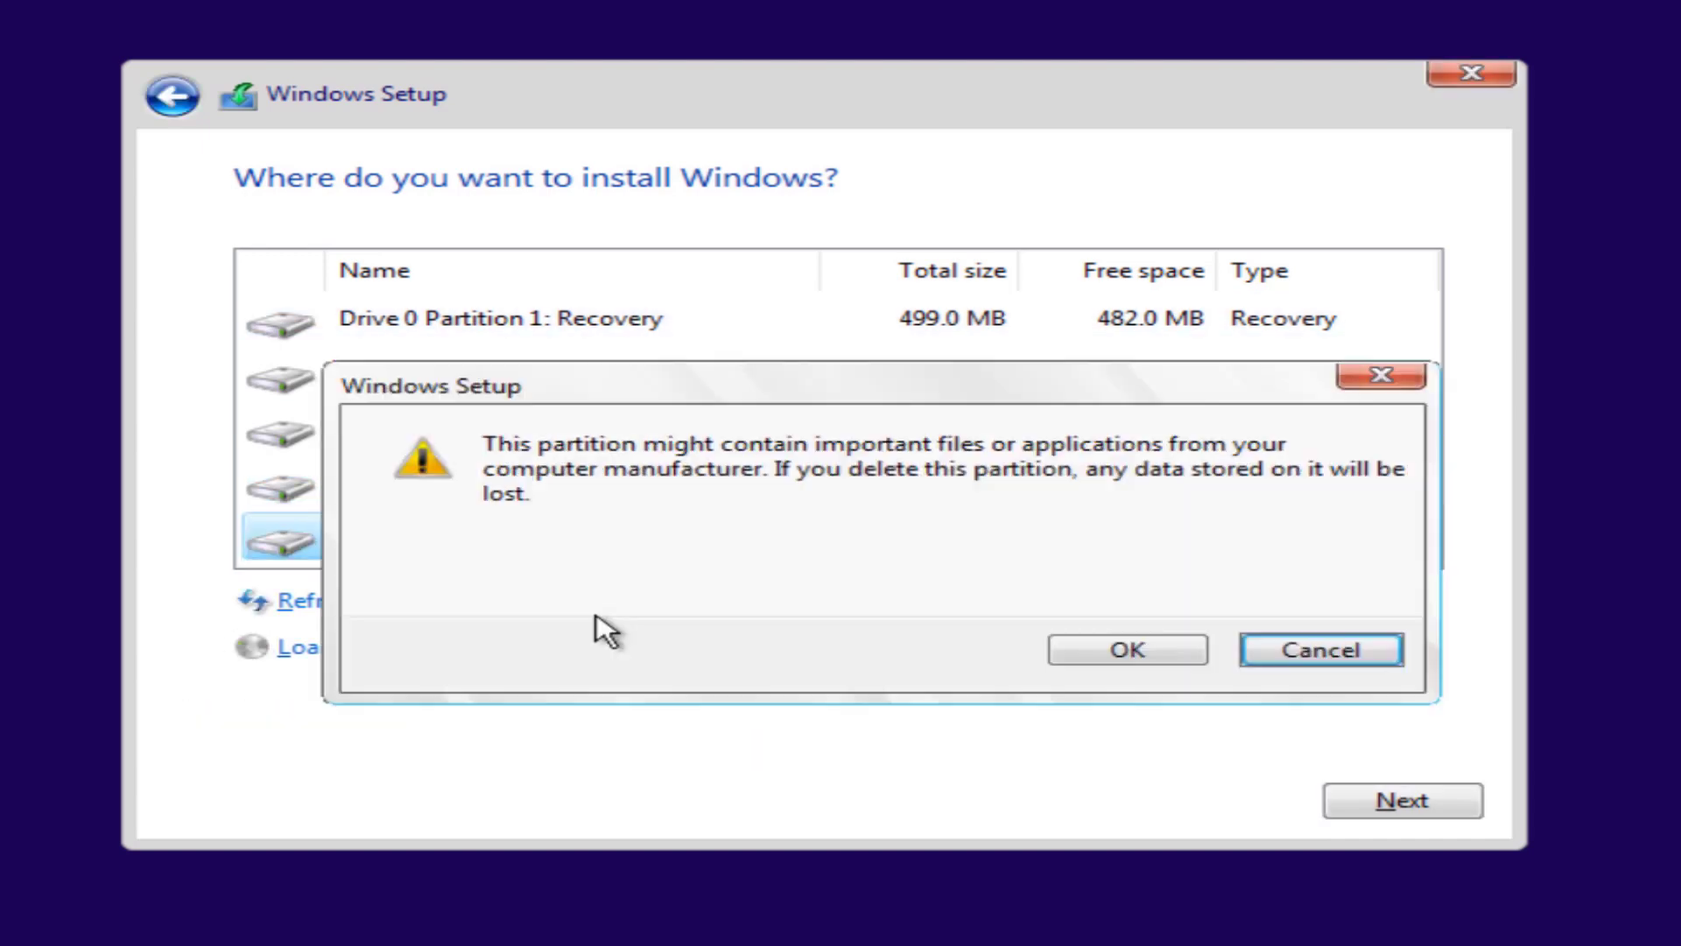
{"action": "left_click", "coordinate": [1174, 657]}
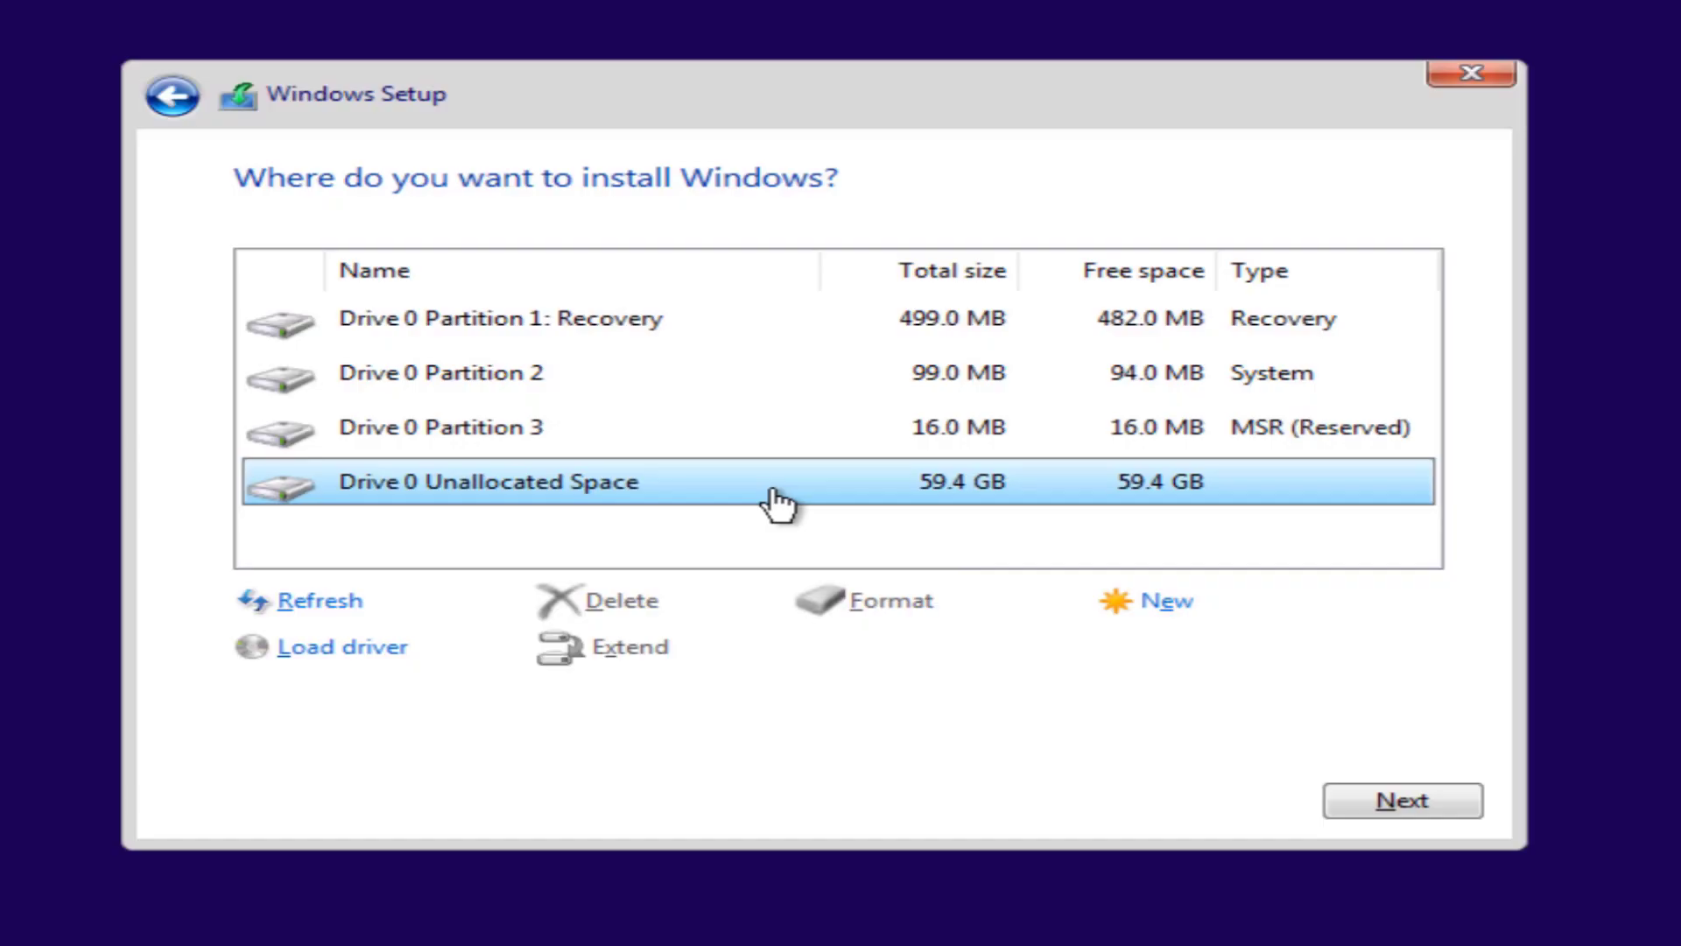
Step: Create a 60824 MB partition from all free space and install Windows onto it
{"action": "left_click", "coordinate": [1131, 604]}
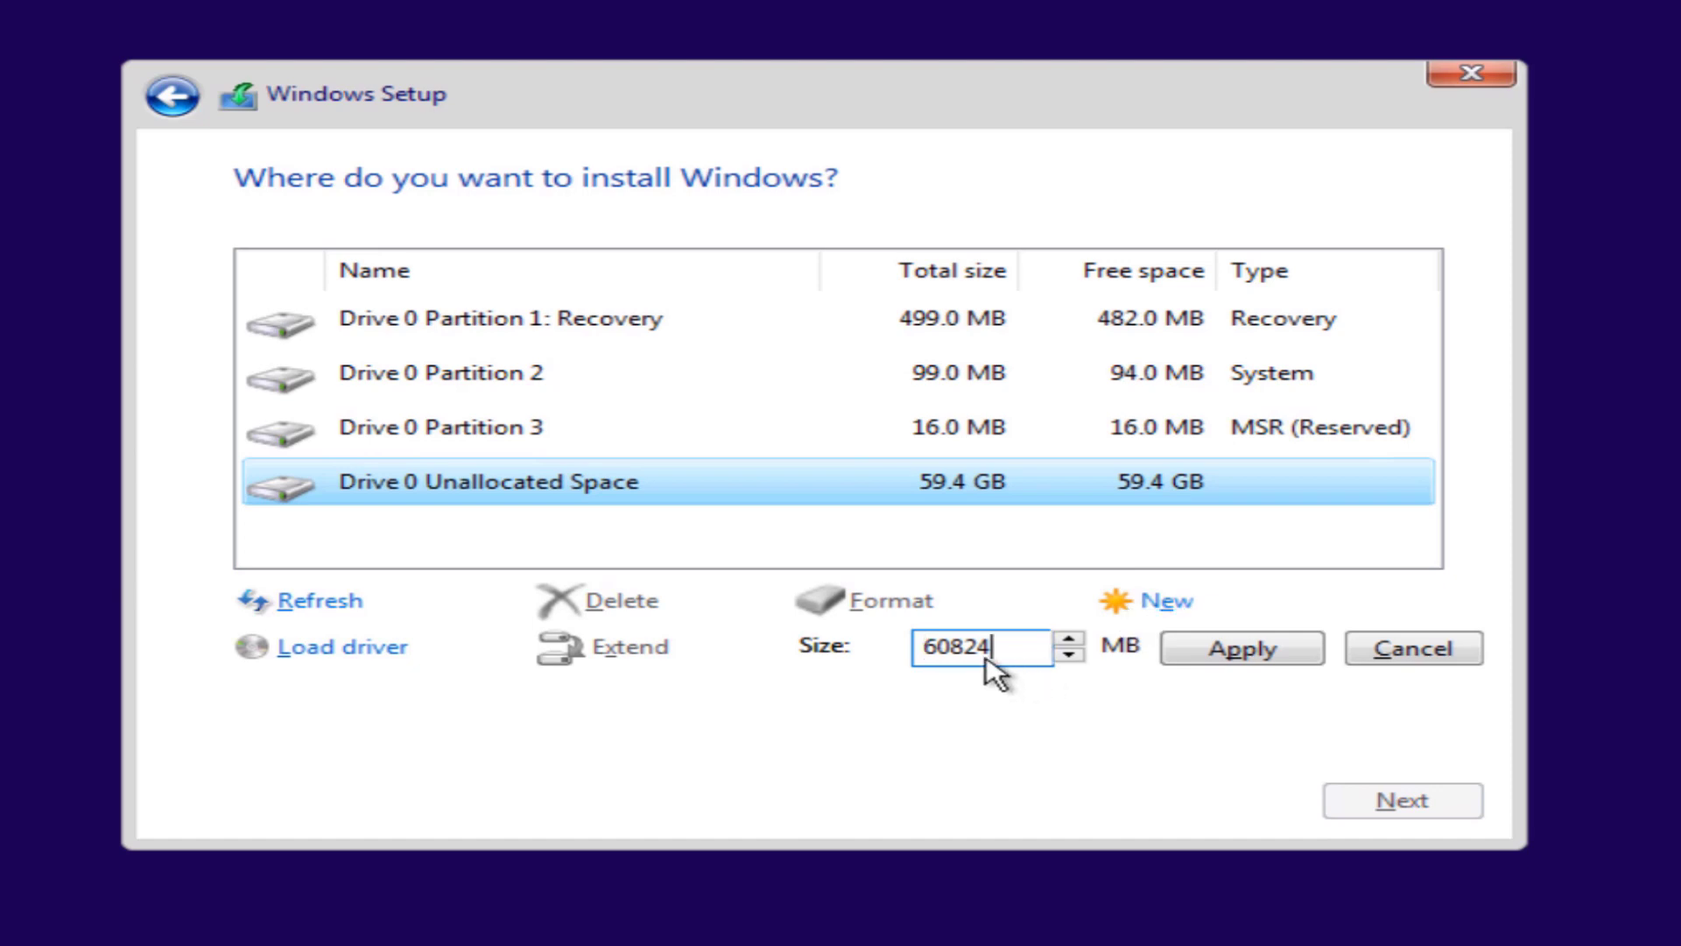
{"action": "left_click", "coordinate": [1070, 640]}
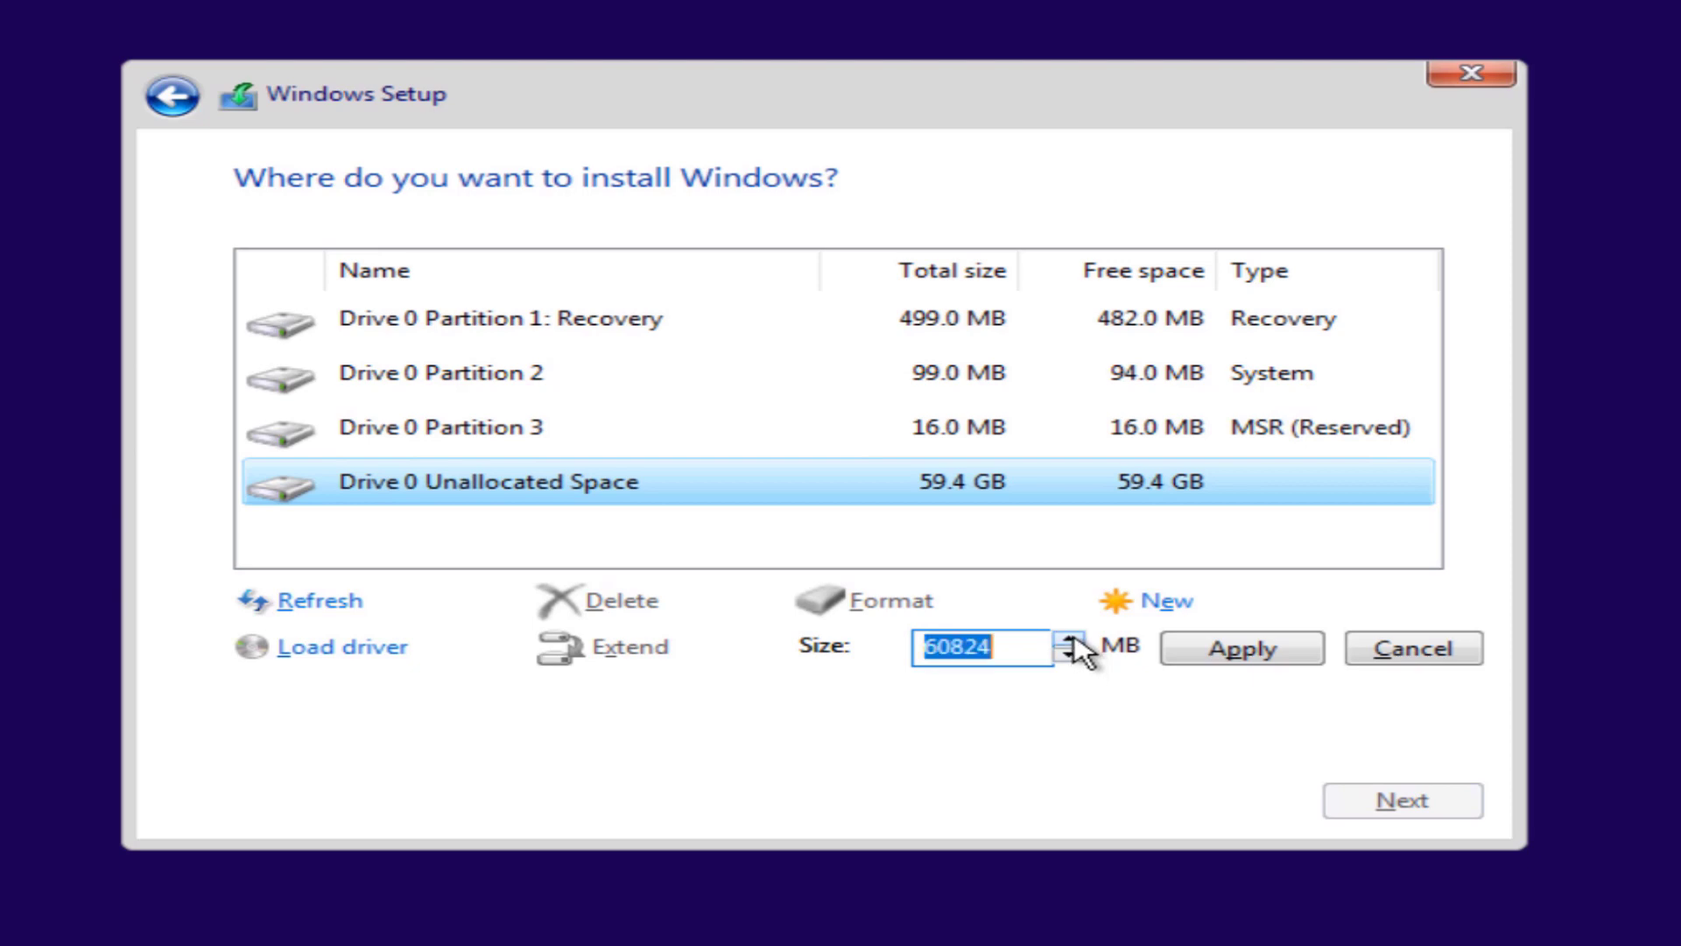
{"action": "left_click", "coordinate": [1198, 655]}
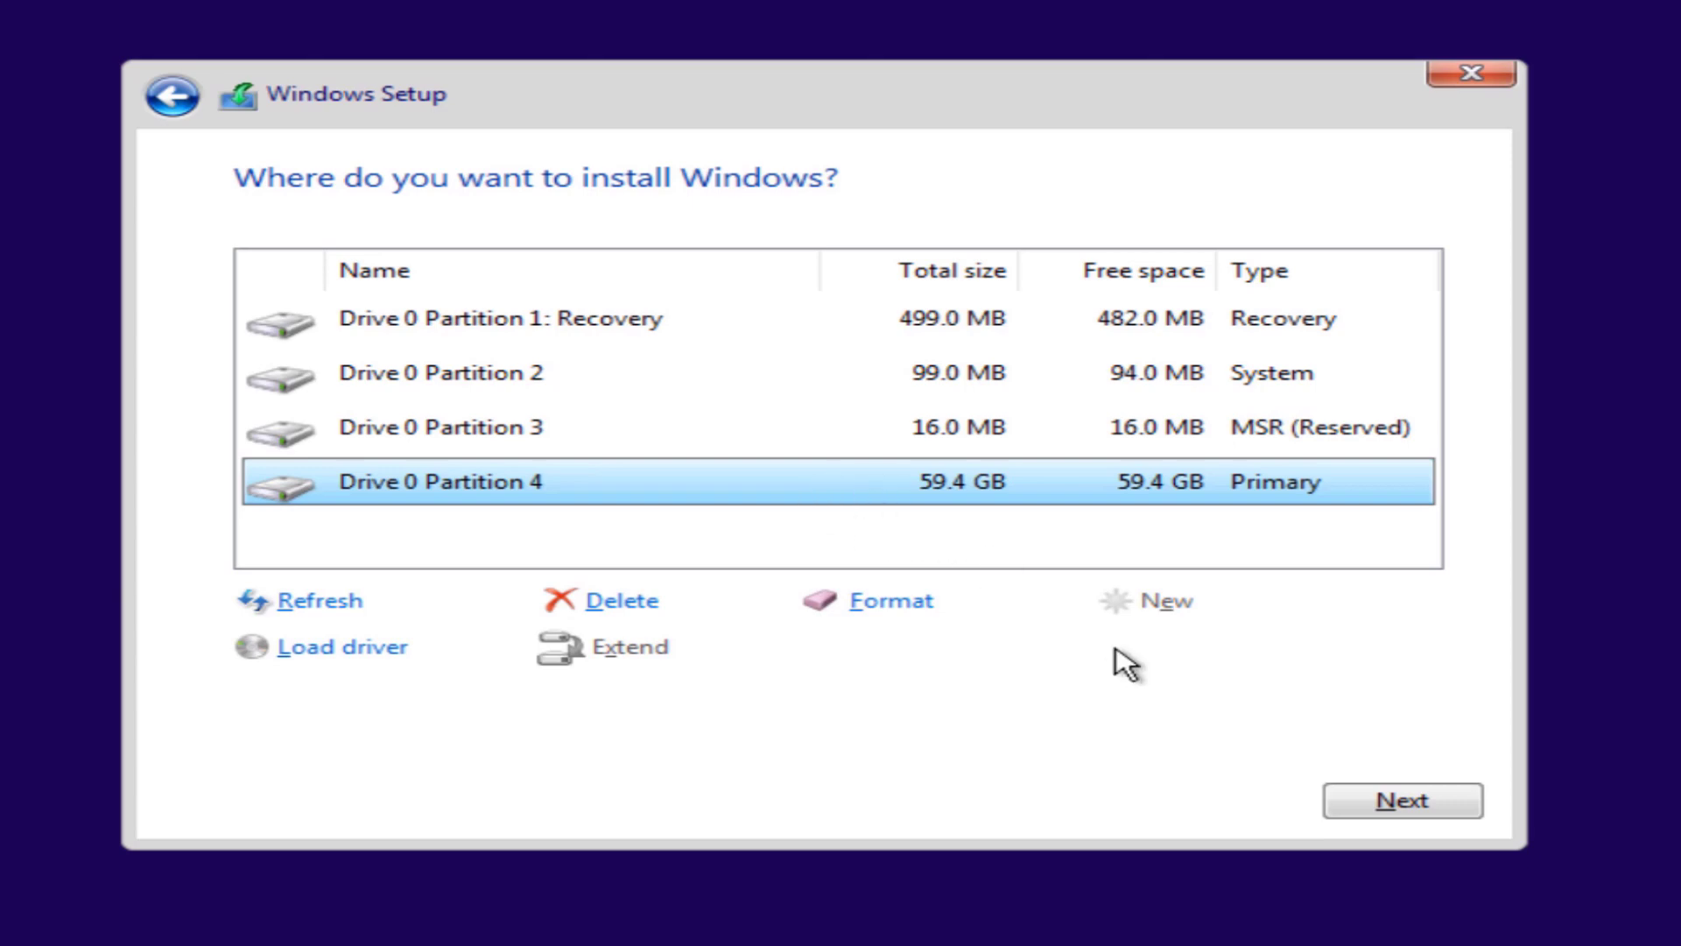
{"action": "left_click", "coordinate": [1391, 816]}
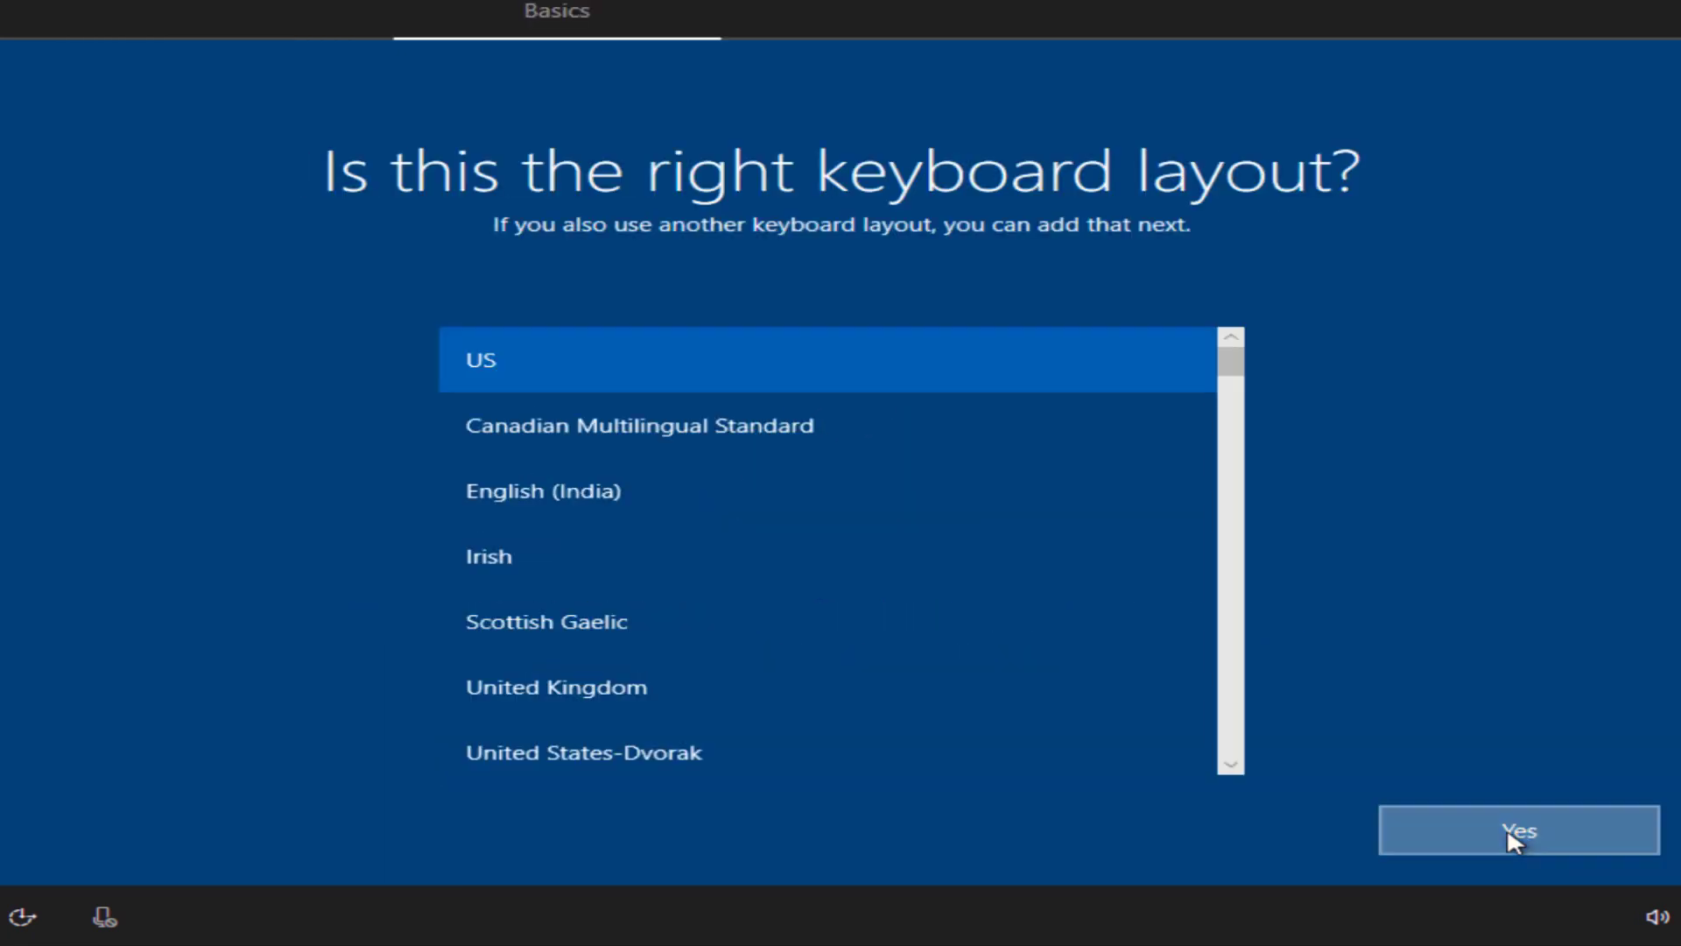
Step: Keep the US keyboard layout, skip a second layout, and choose personal use
{"action": "left_click", "coordinate": [1532, 837]}
{"action": "left_click", "coordinate": [1535, 841]}
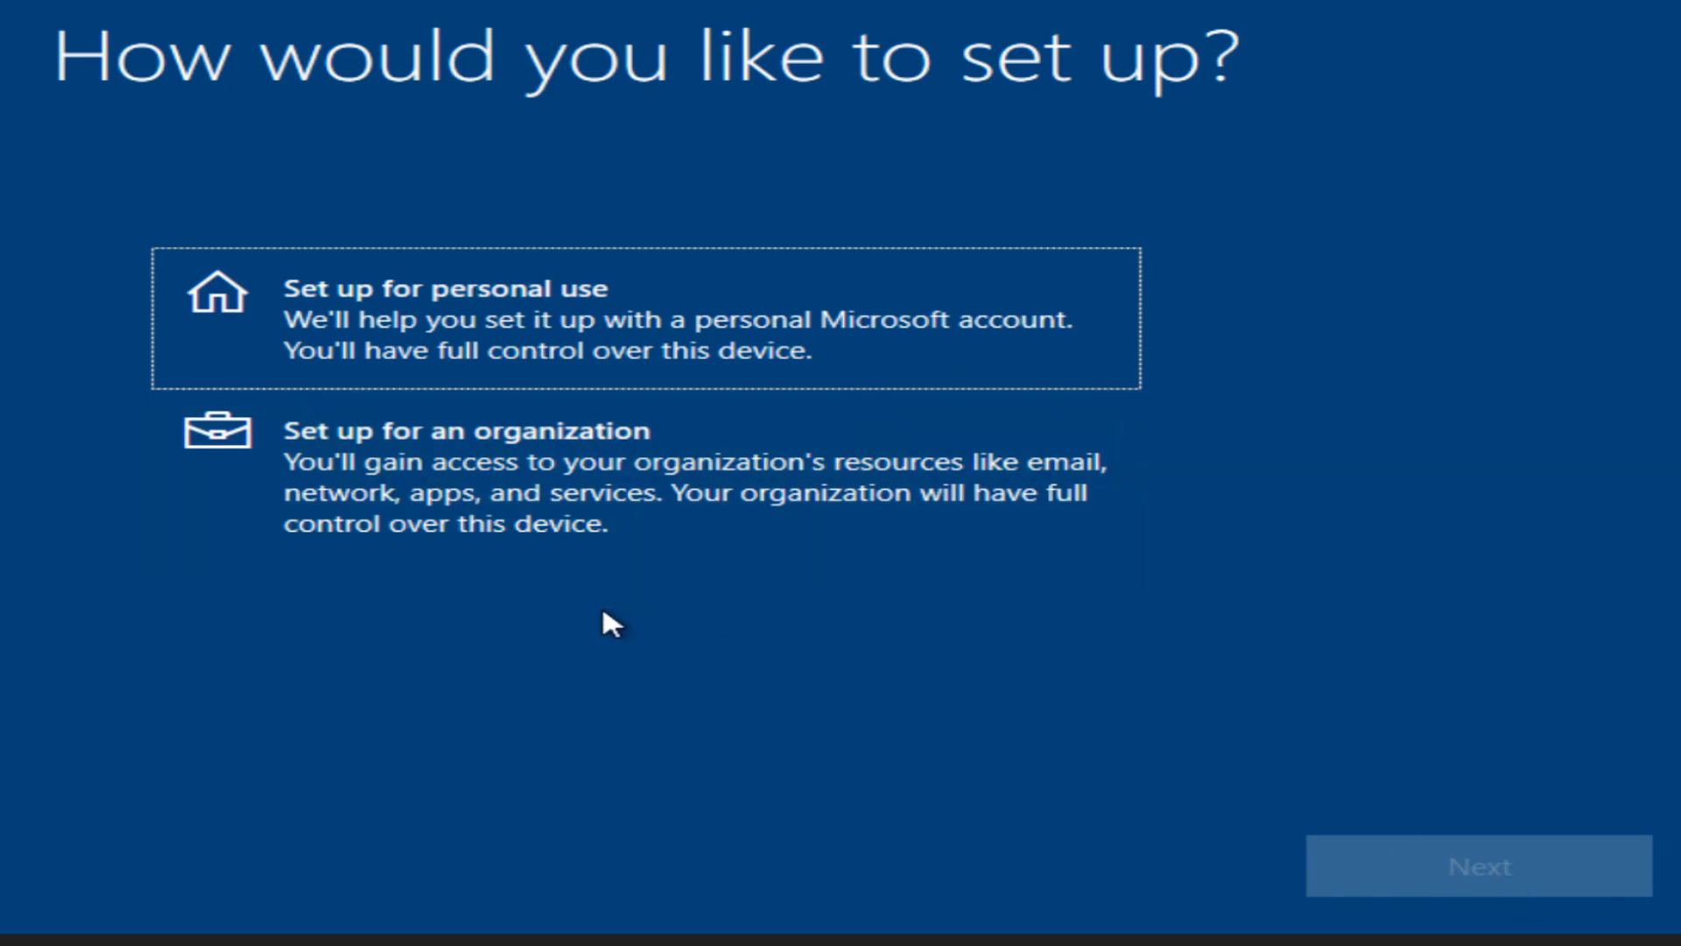
{"action": "left_click", "coordinate": [458, 366]}
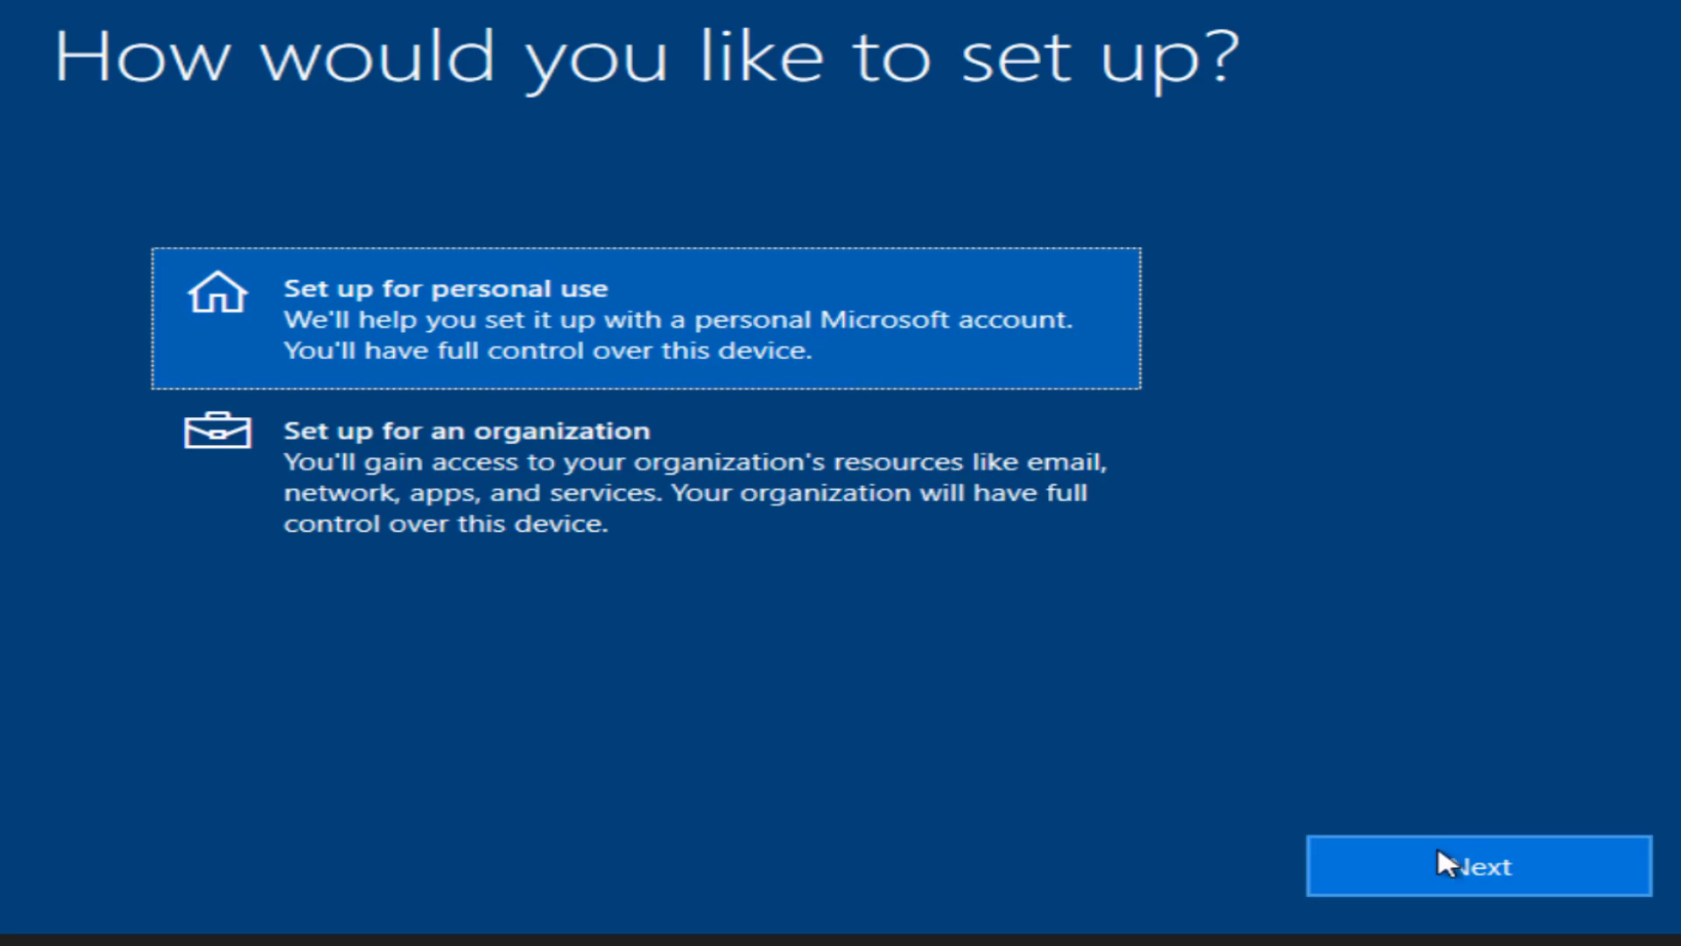
{"action": "left_click", "coordinate": [1438, 849]}
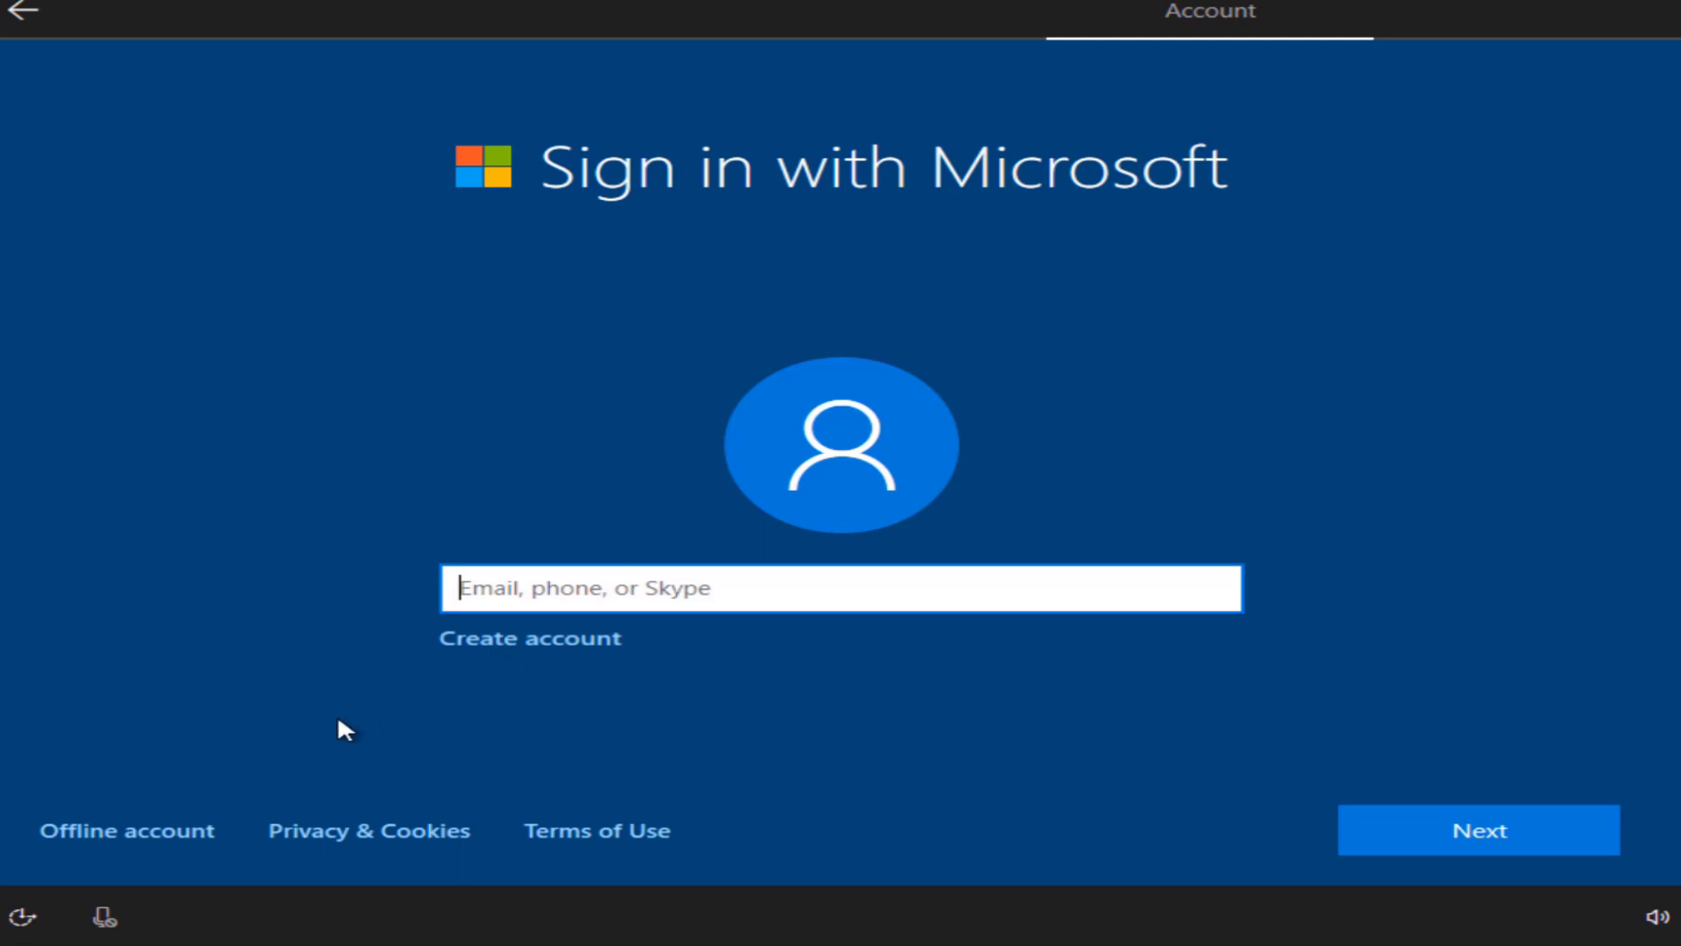
Step: Choose an offline account and decline signing in with a Microsoft account
{"action": "left_click", "coordinate": [136, 841]}
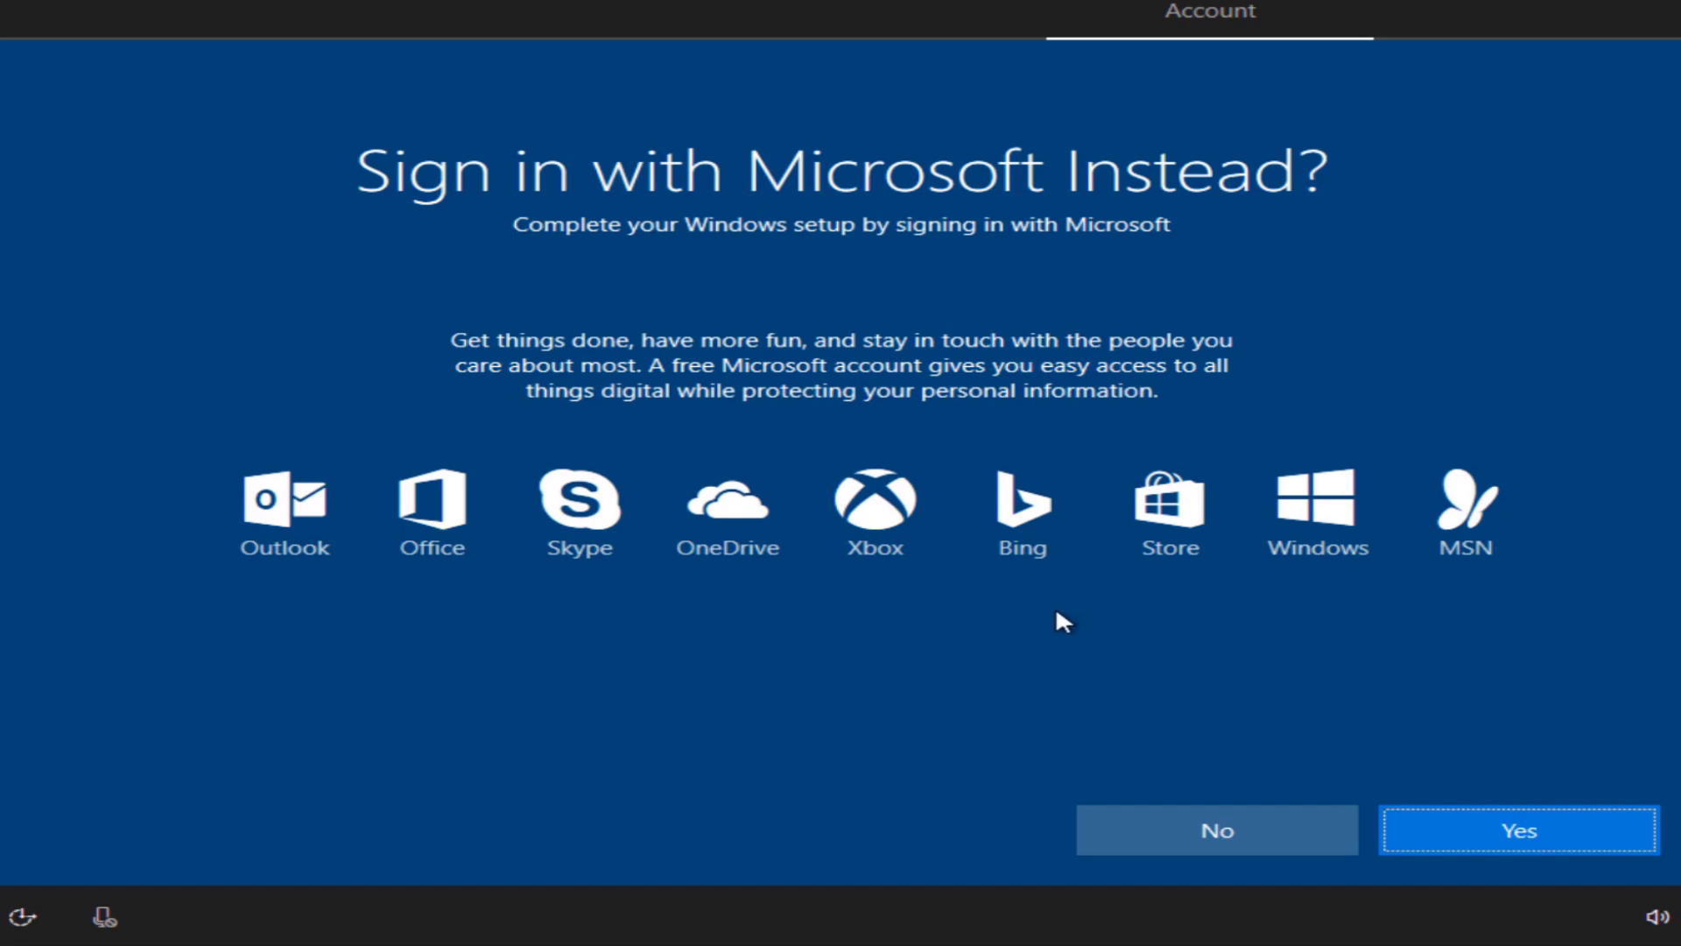
{"action": "left_click", "coordinate": [1220, 835]}
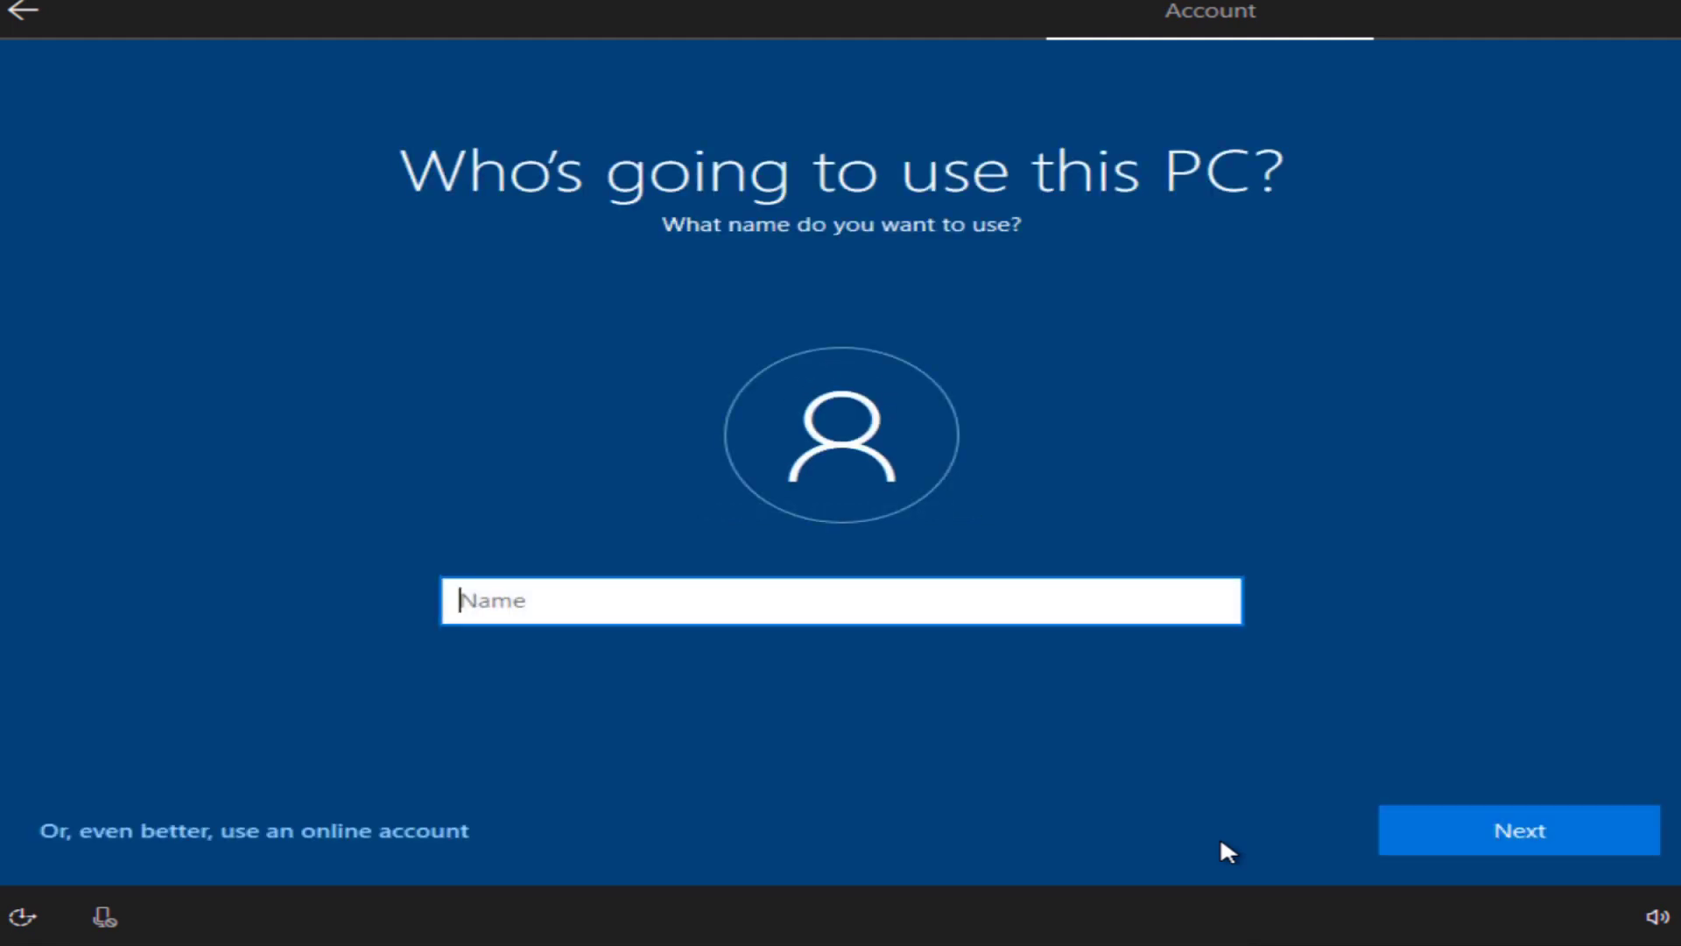
Step: Enter the local account's user name, then set and confirm its password
{"action": "type", "text": "TTD"}
{"action": "left_click", "coordinate": [1539, 838]}
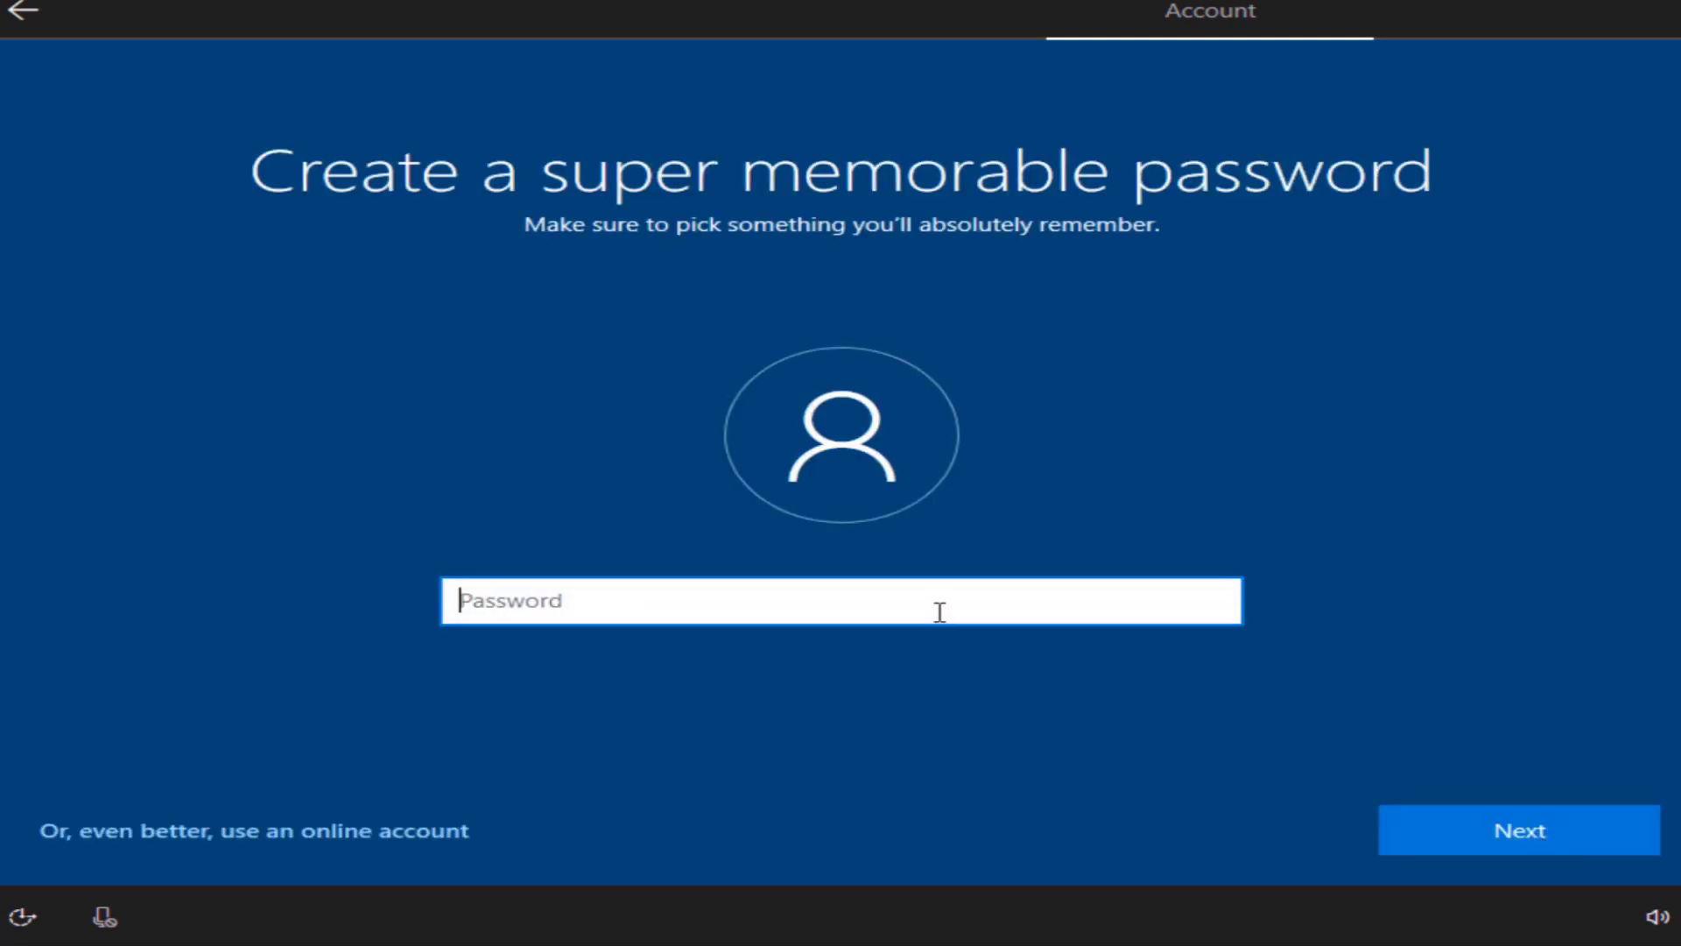
{"action": "type", "text": "1234"}
{"action": "left_click", "coordinate": [1446, 818]}
{"action": "type", "text": "1234"}
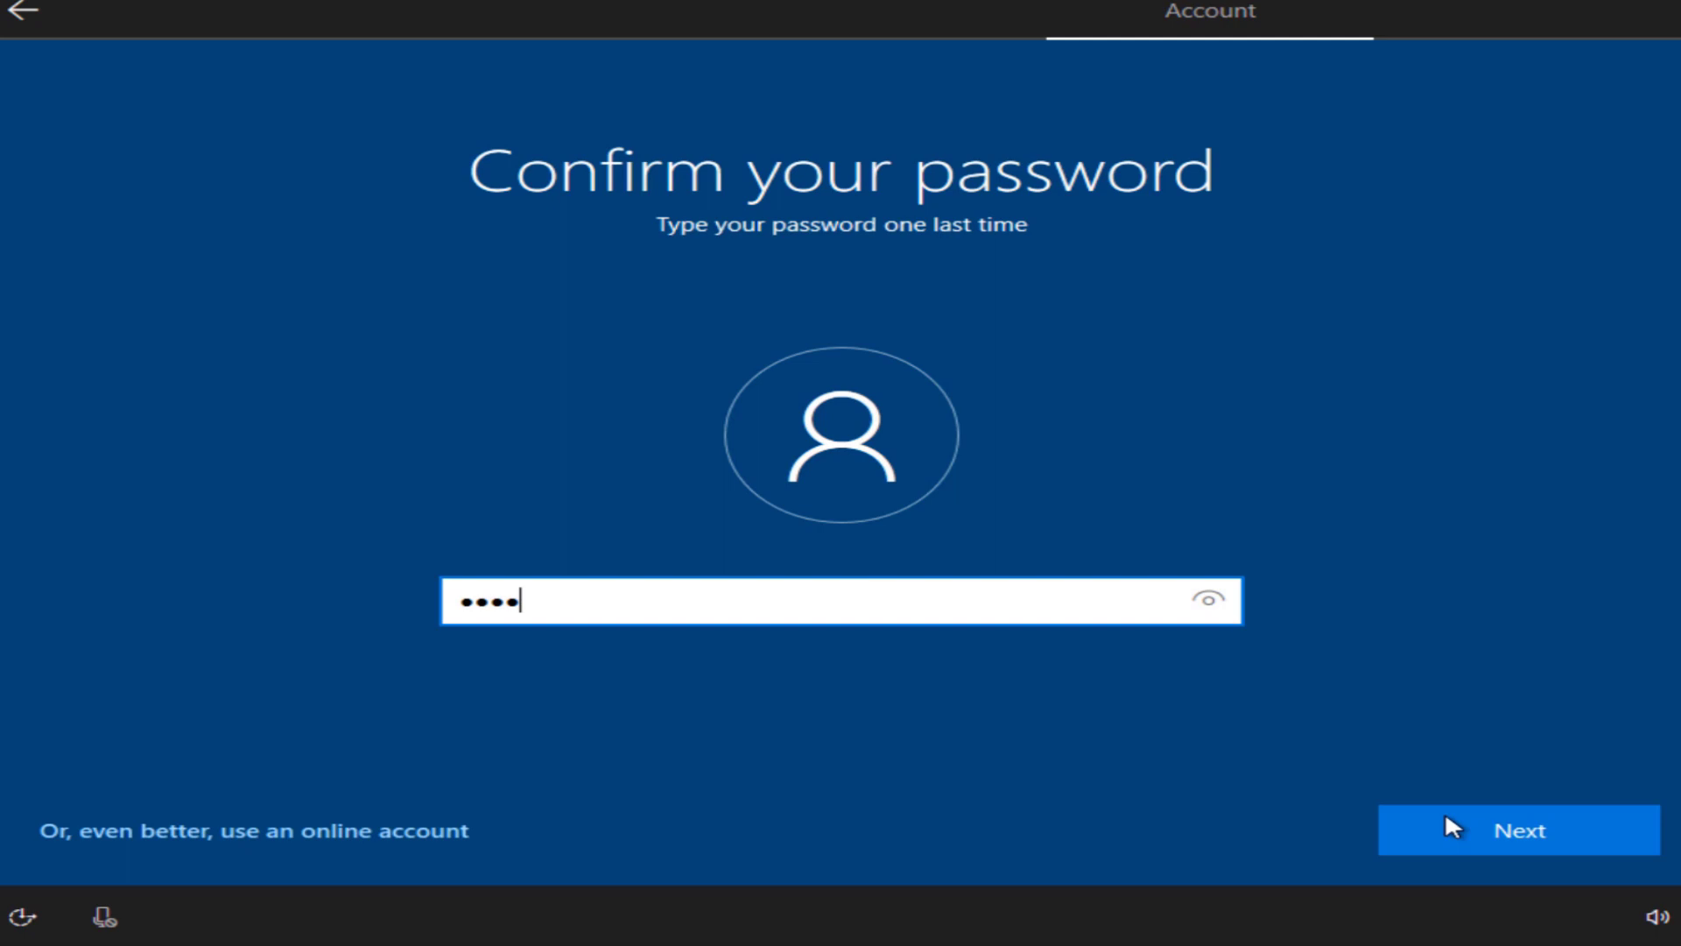
{"action": "left_click", "coordinate": [1446, 818]}
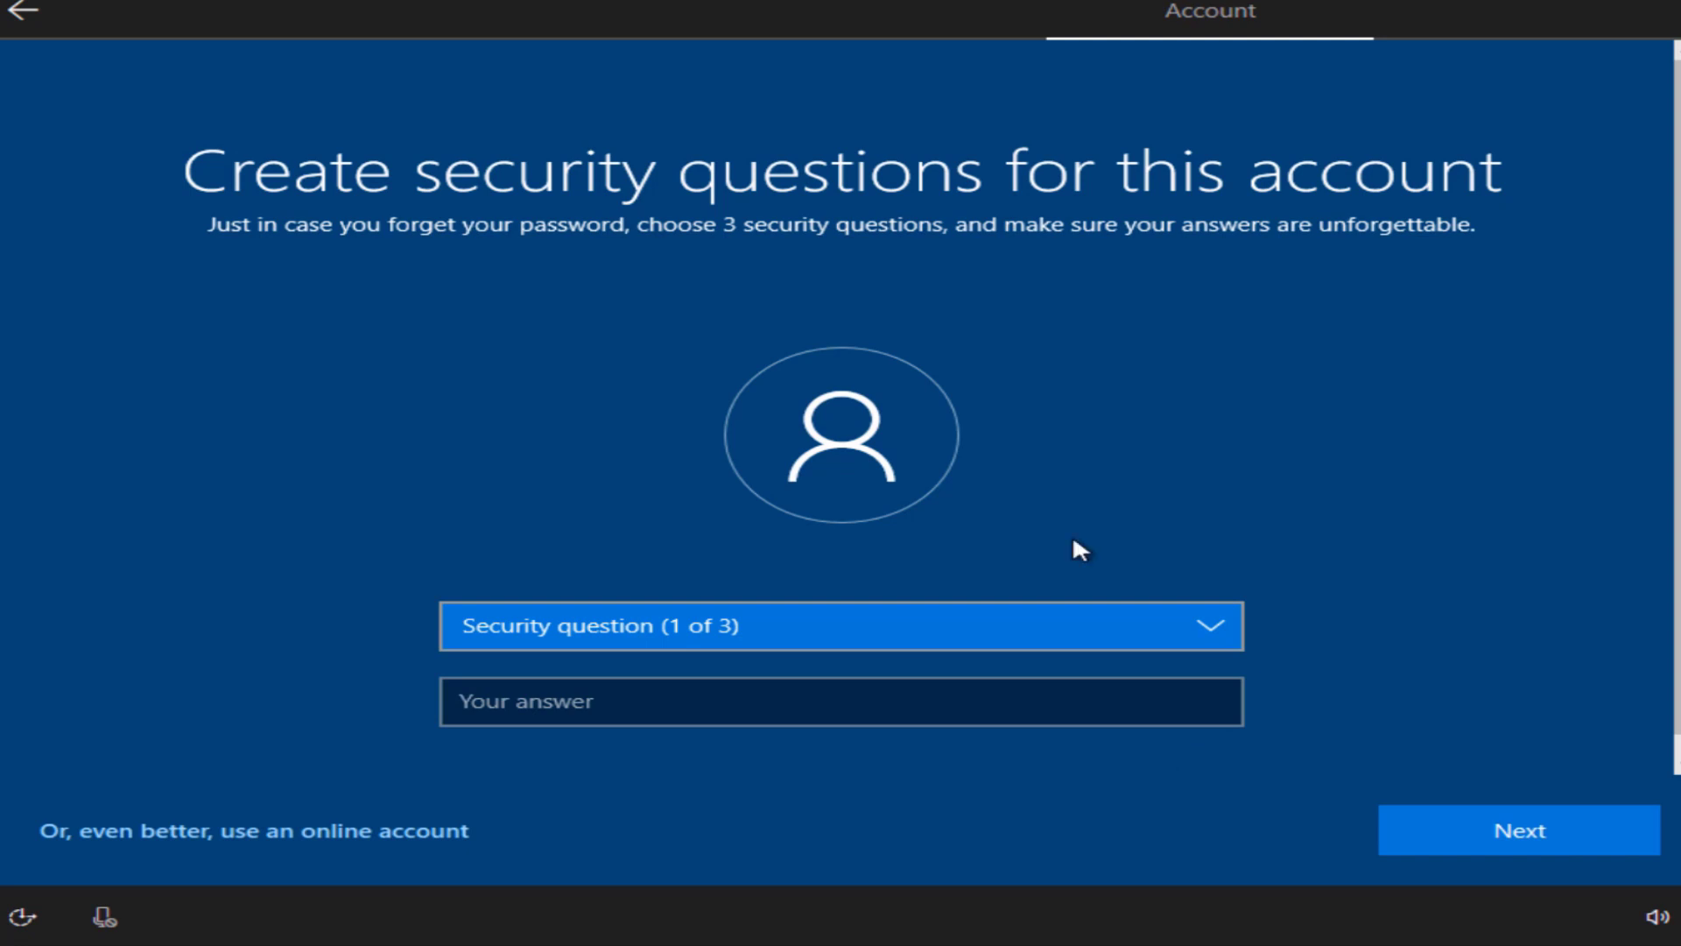
Step: Answer the first pet's name, childhood nickname and oldest cousin's name security questions
{"action": "left_click", "coordinate": [1059, 618]}
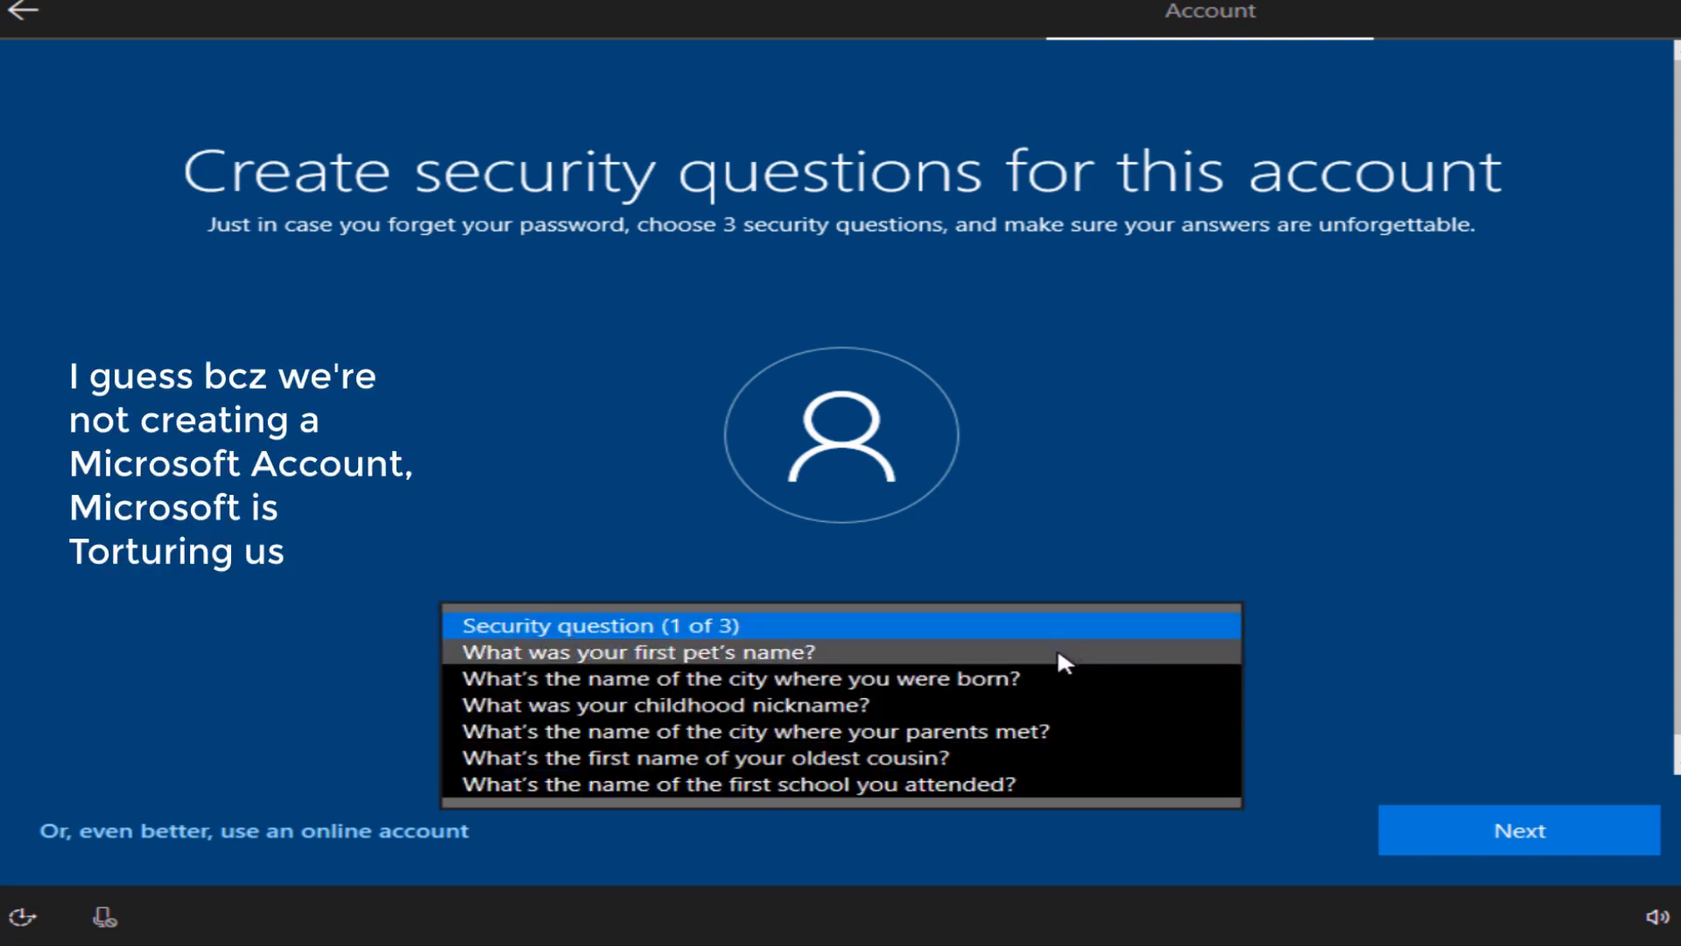
{"action": "left_click", "coordinate": [1058, 652]}
{"action": "type", "text": "DOGGY"}
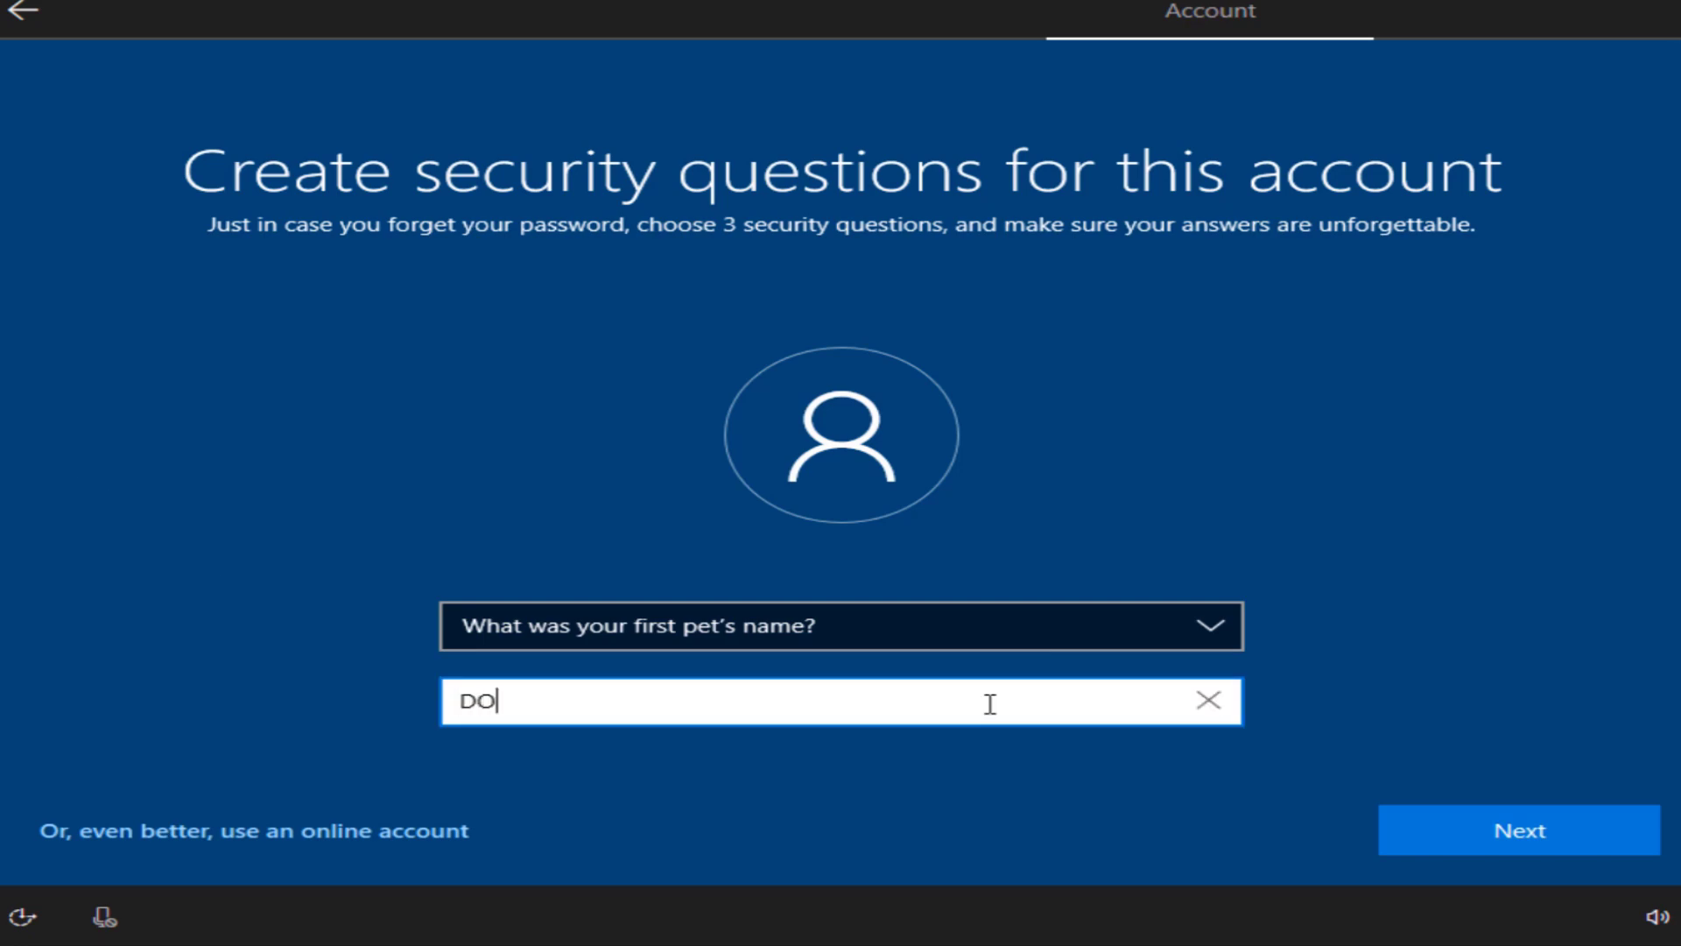
{"action": "left_click", "coordinate": [1495, 828]}
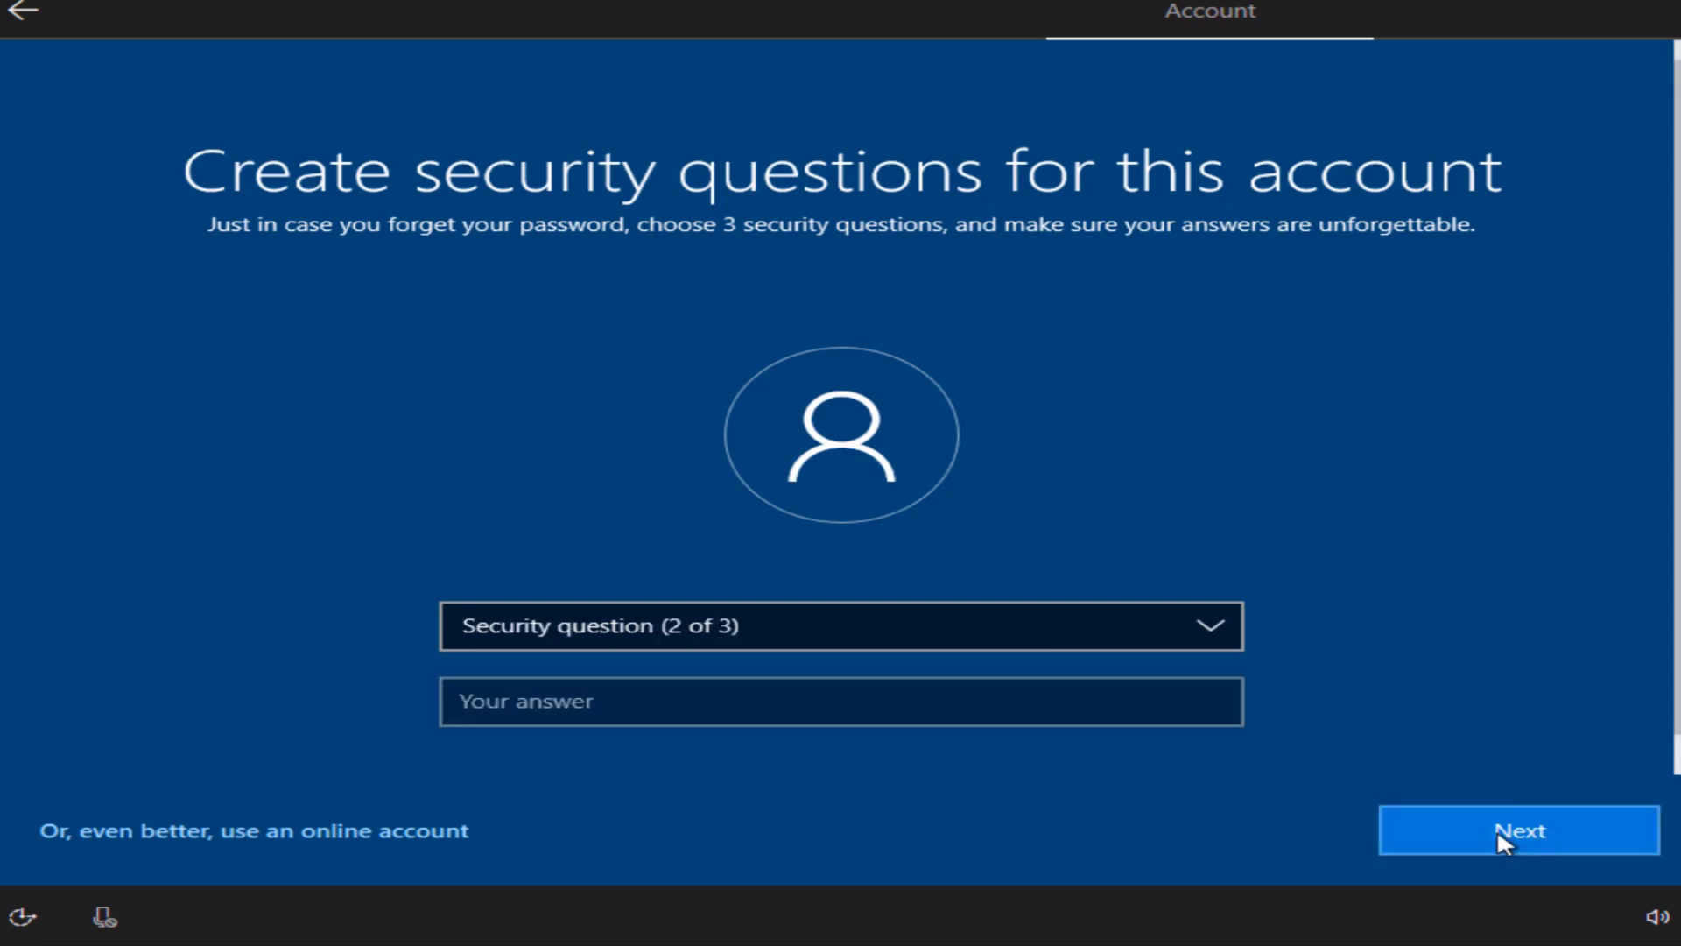
{"action": "left_click", "coordinate": [918, 625]}
{"action": "left_click", "coordinate": [866, 680]}
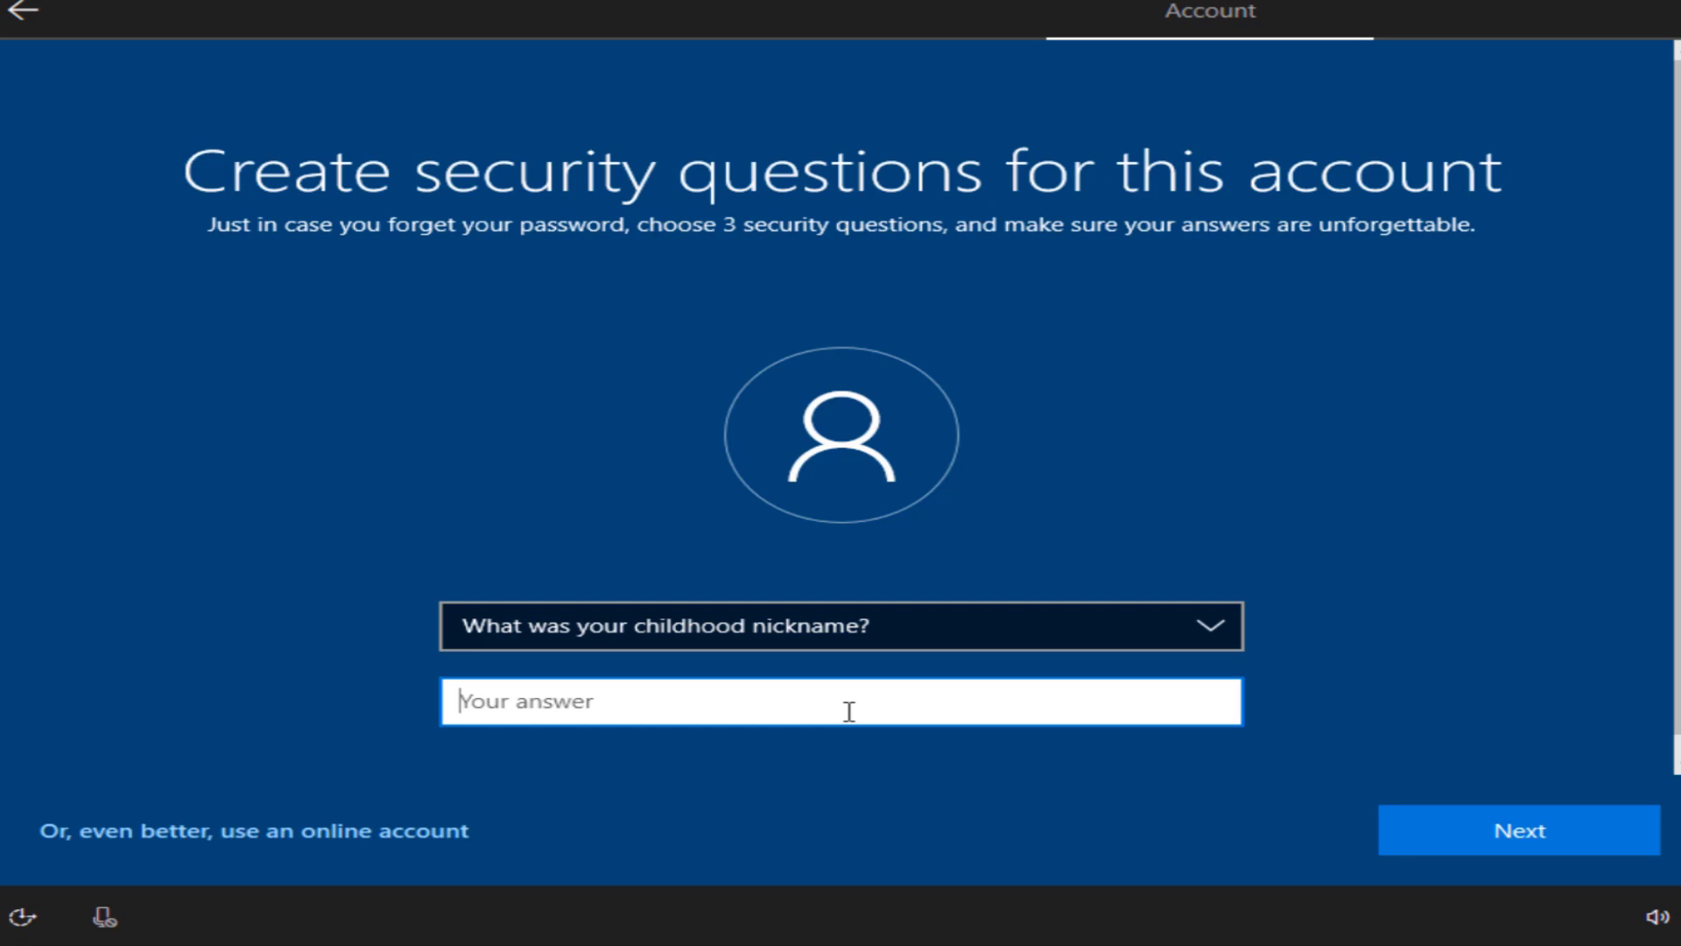
{"action": "type", "text": "ace"}
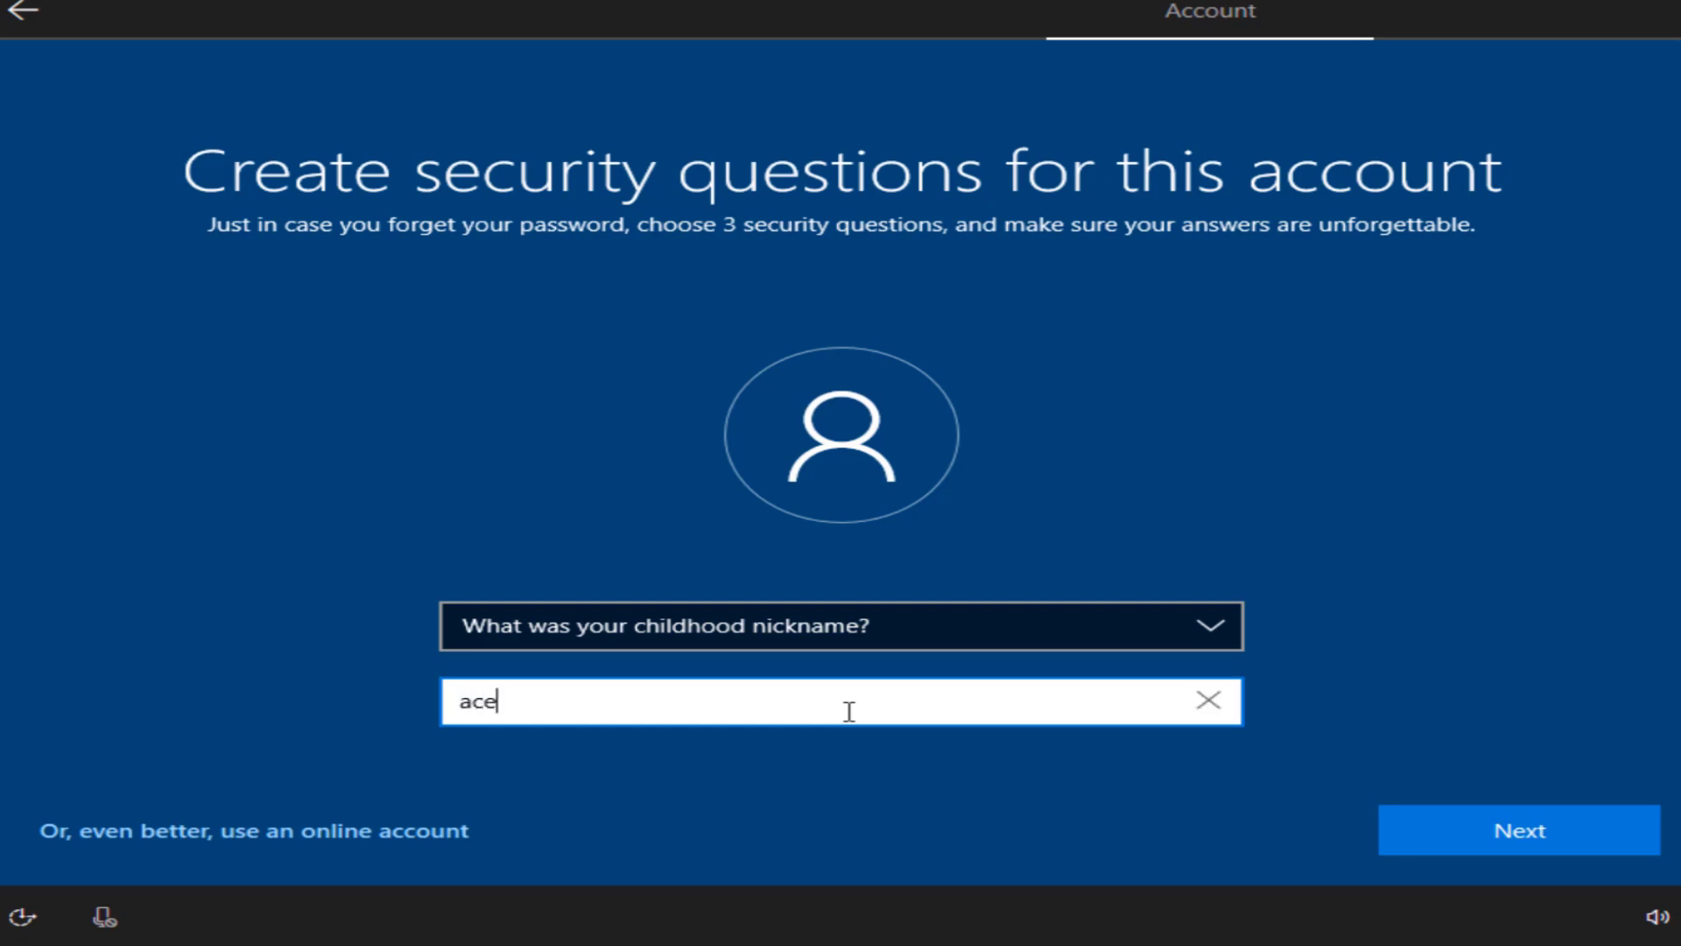
{"action": "left_click", "coordinate": [1600, 813]}
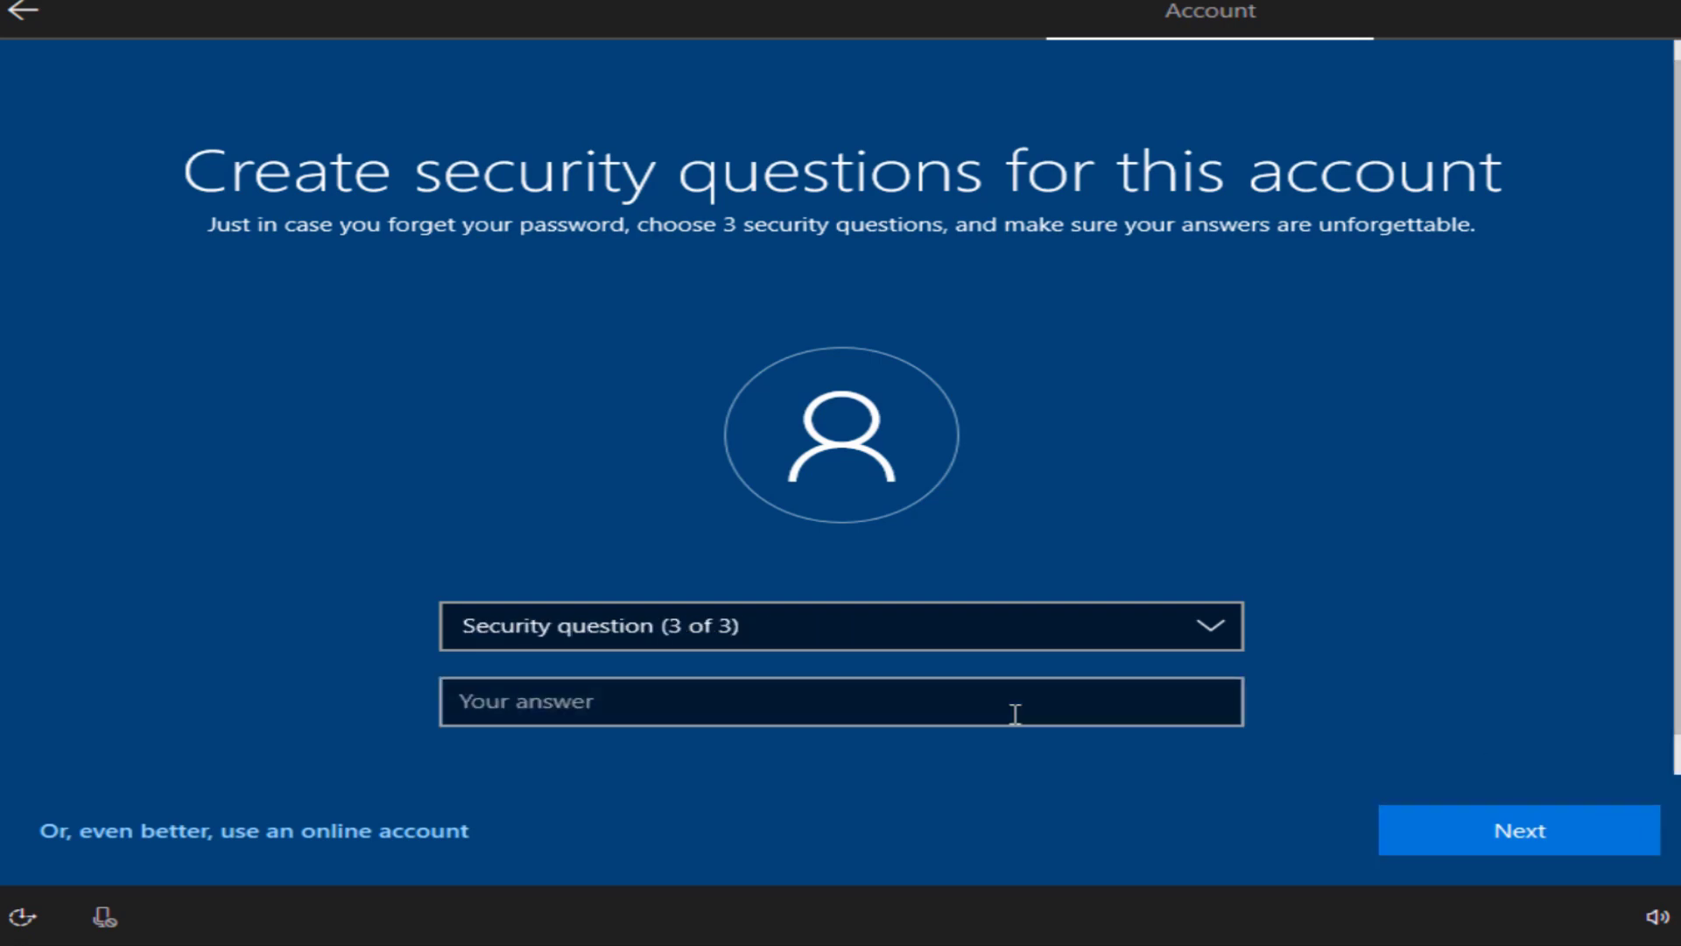
{"action": "left_click", "coordinate": [906, 640]}
{"action": "left_click", "coordinate": [906, 701]}
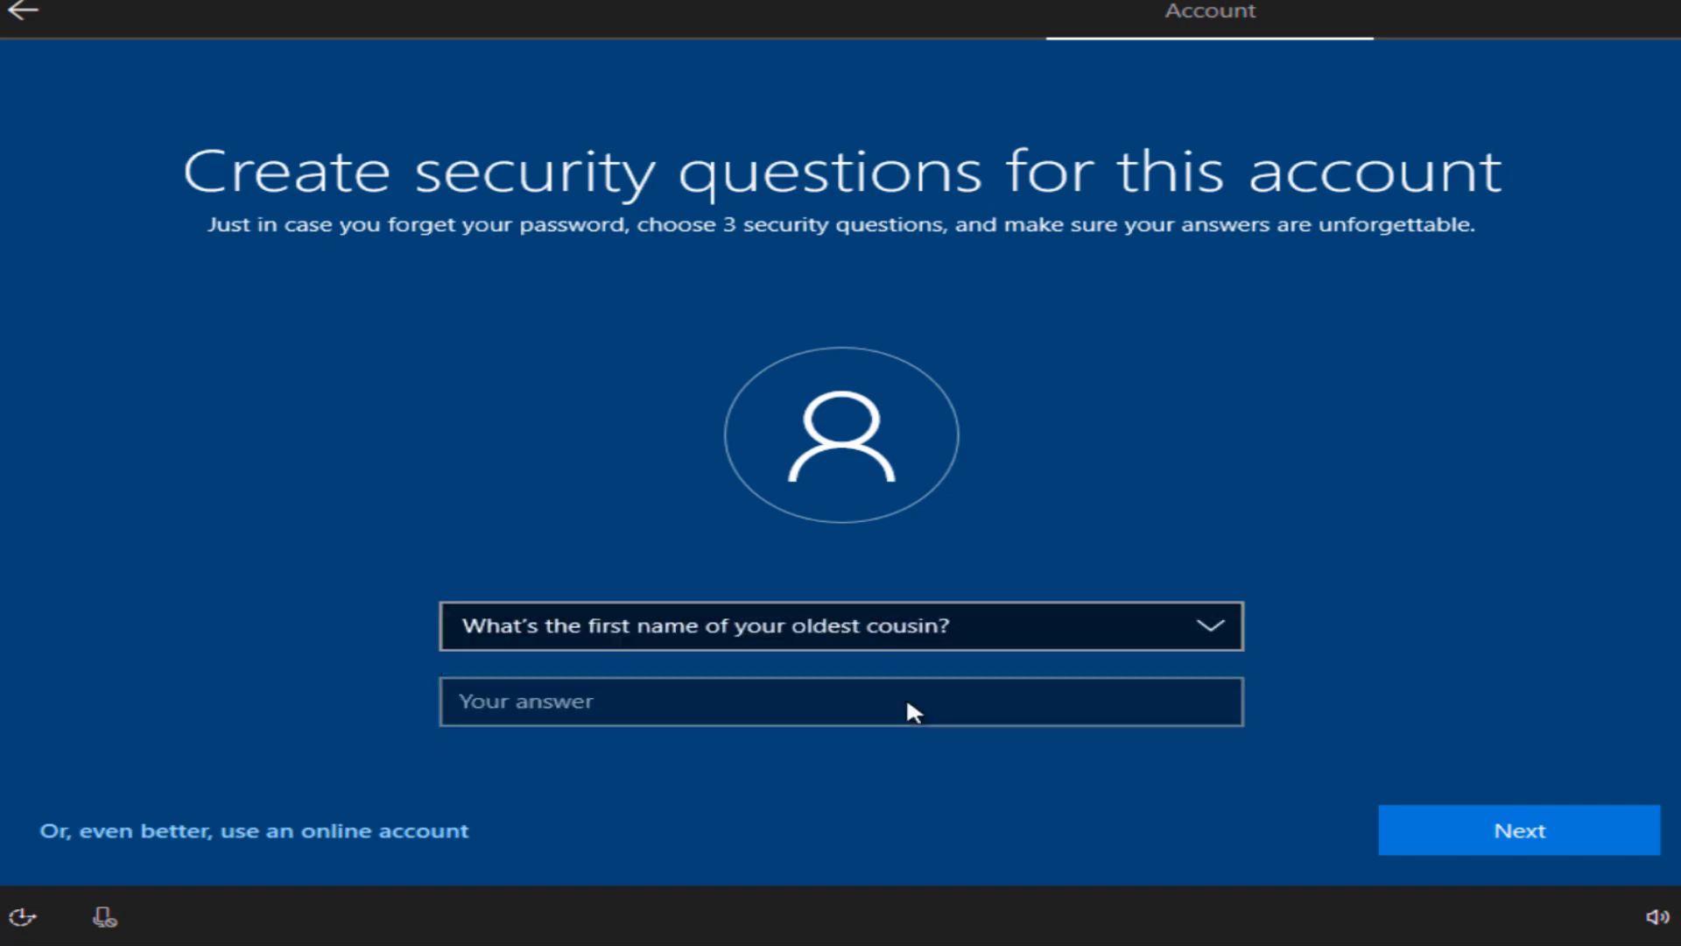
{"action": "left_click", "coordinate": [907, 702]}
{"action": "type", "text": "Alex"}
{"action": "left_click", "coordinate": [1471, 844]}
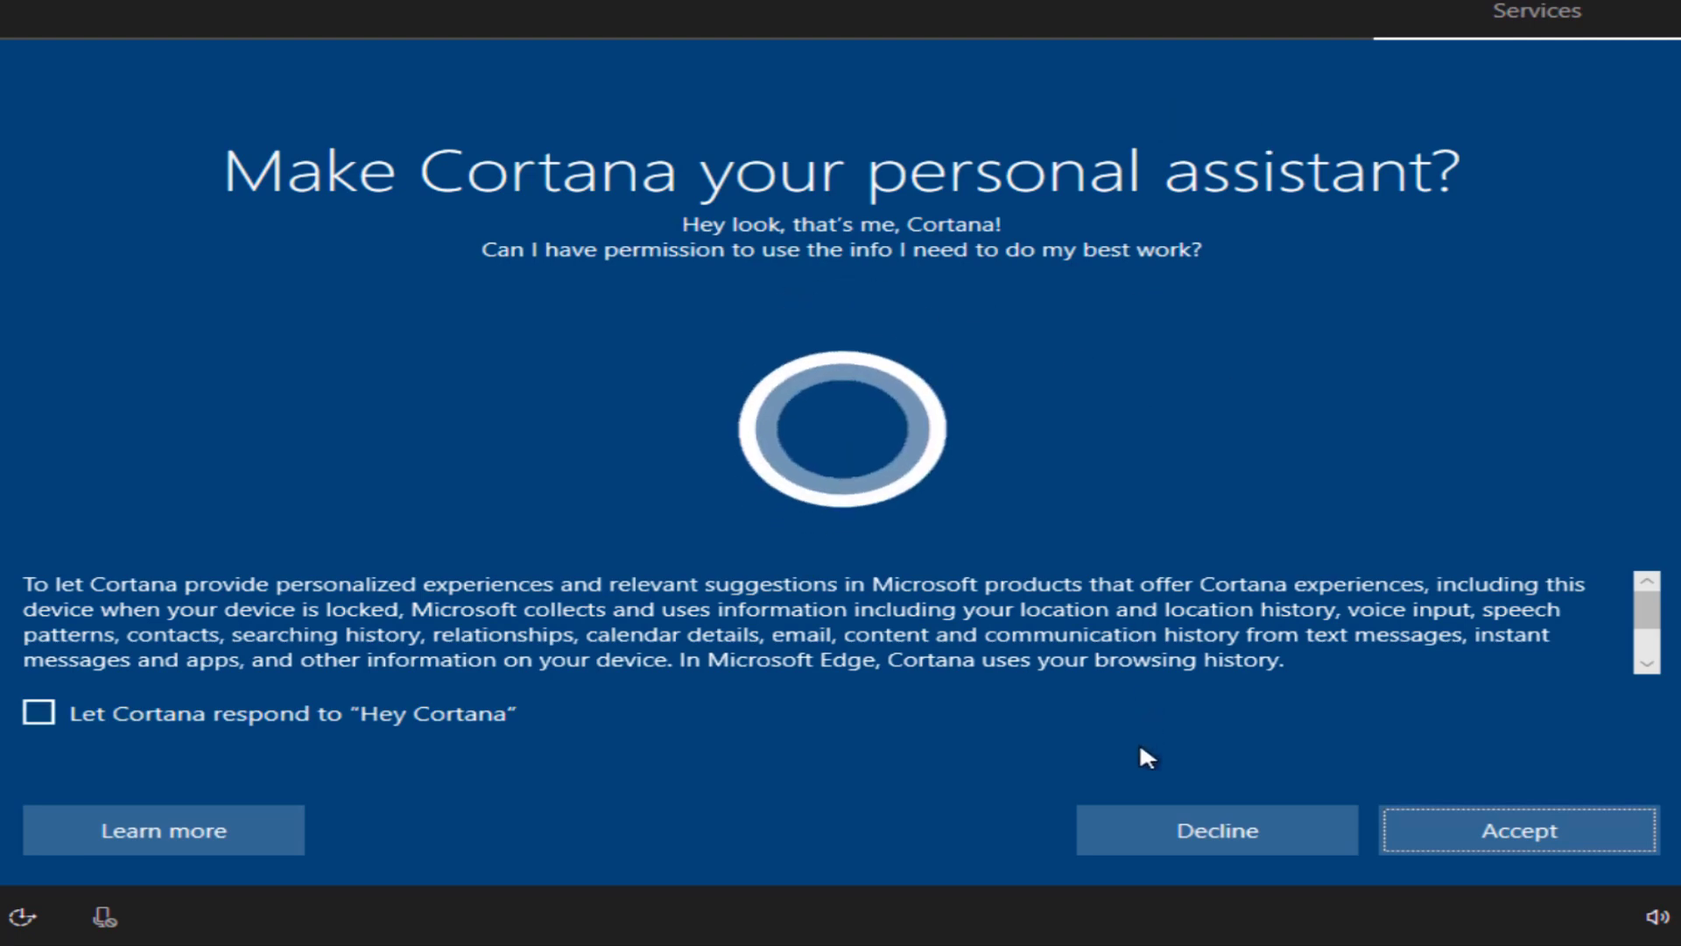
Step: Decline Cortana as personal assistant and refuse sending activity history to Microsoft
{"action": "left_click", "coordinate": [1165, 833]}
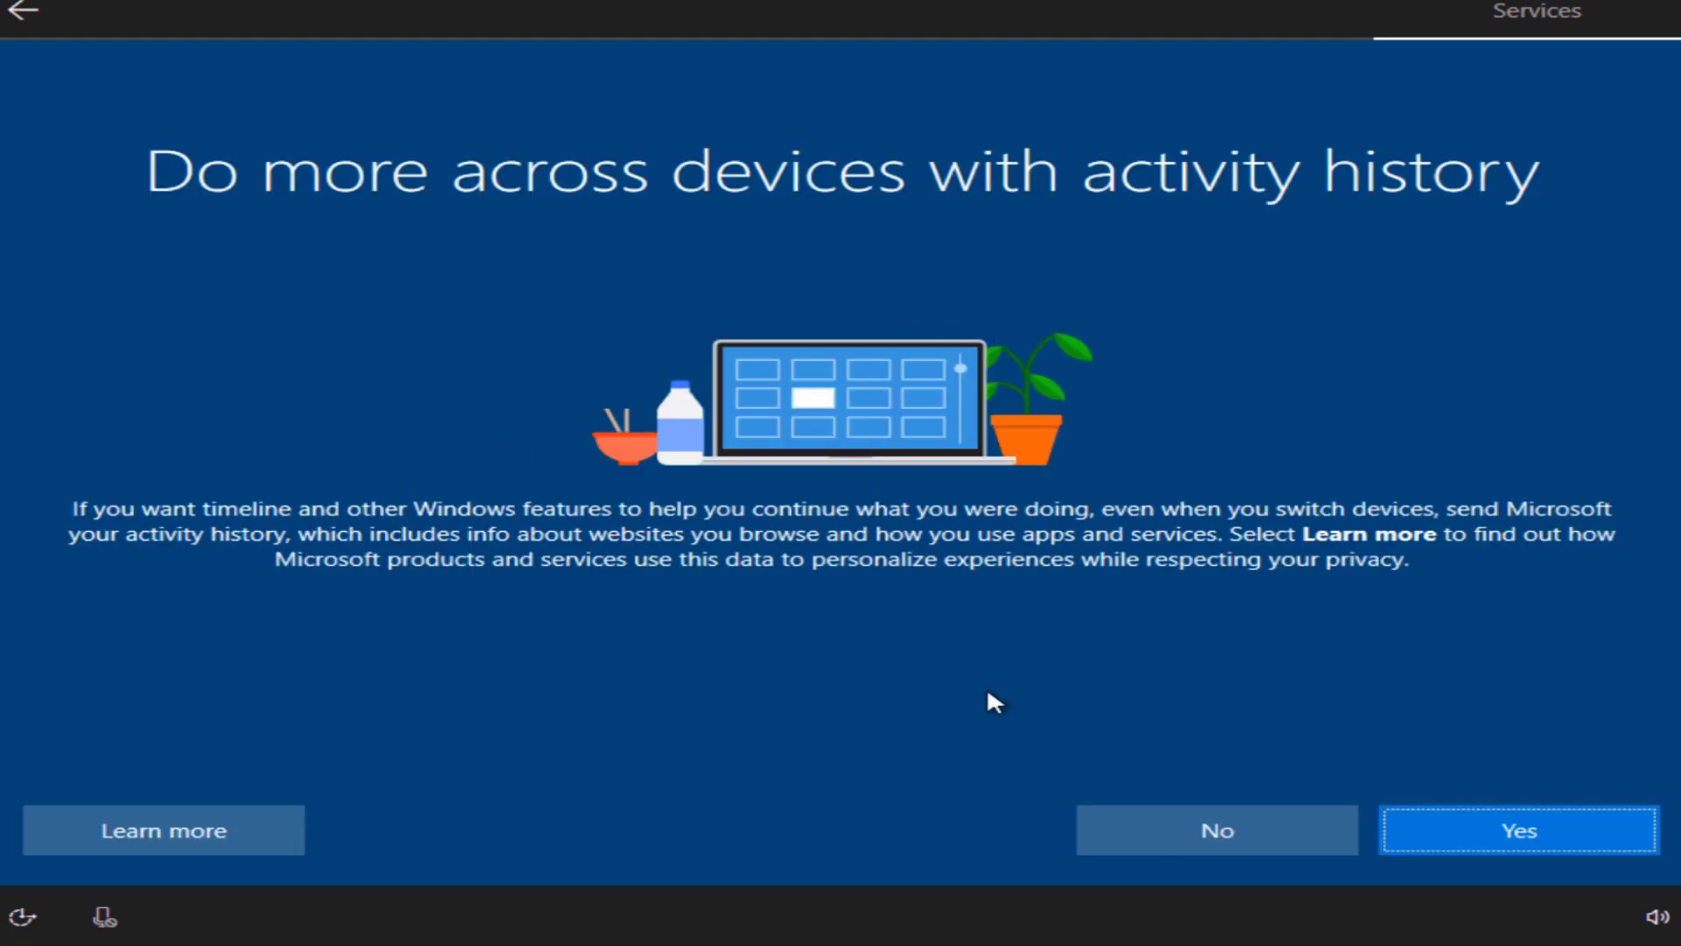
{"action": "left_click", "coordinate": [1152, 832]}
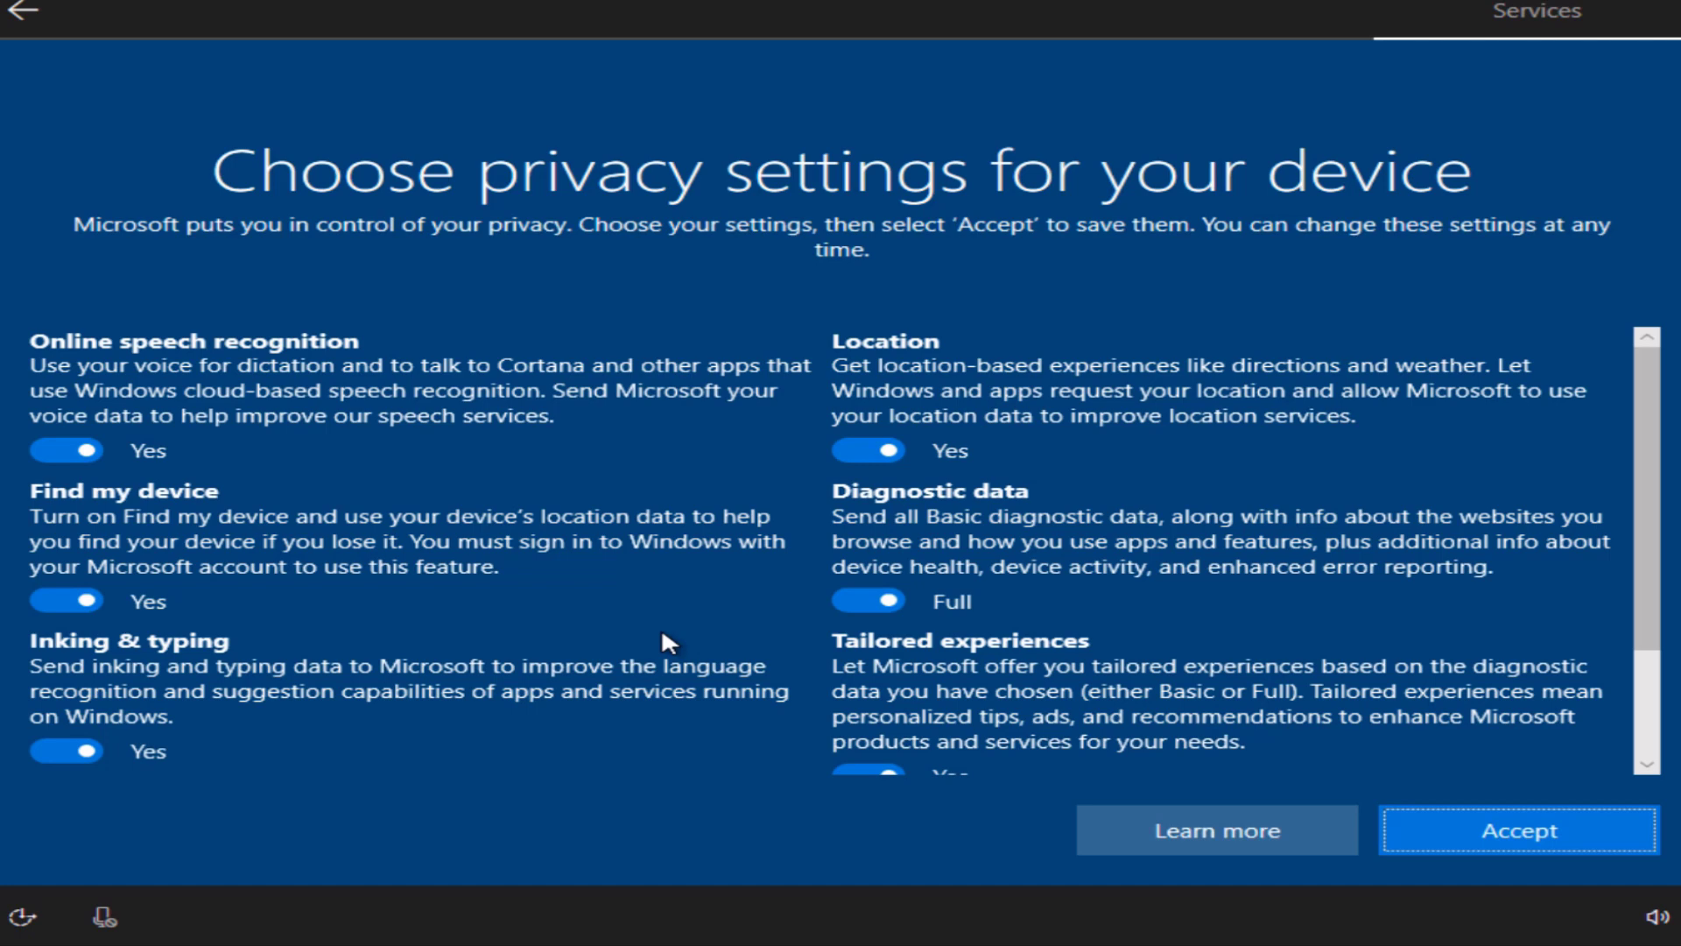
Step: Turn off location, speech, Find my device, tailored experiences, inking and advertising ID; set diagnostics to Basic and accept
{"action": "left_click", "coordinate": [855, 447]}
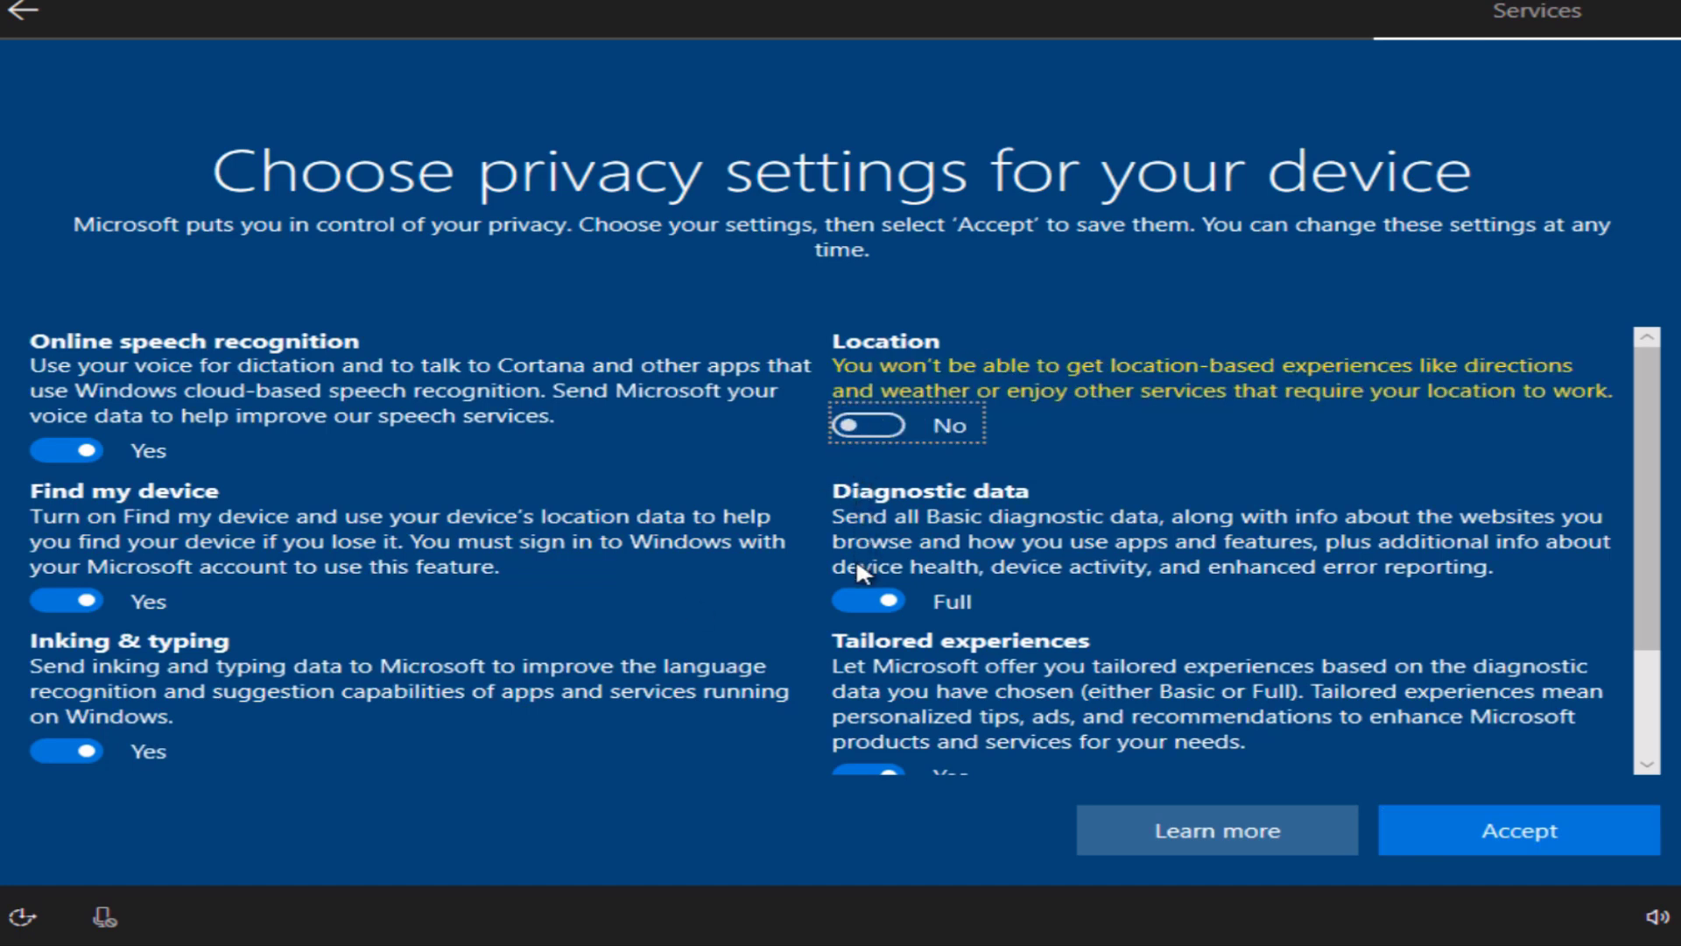
{"action": "left_click", "coordinate": [857, 596]}
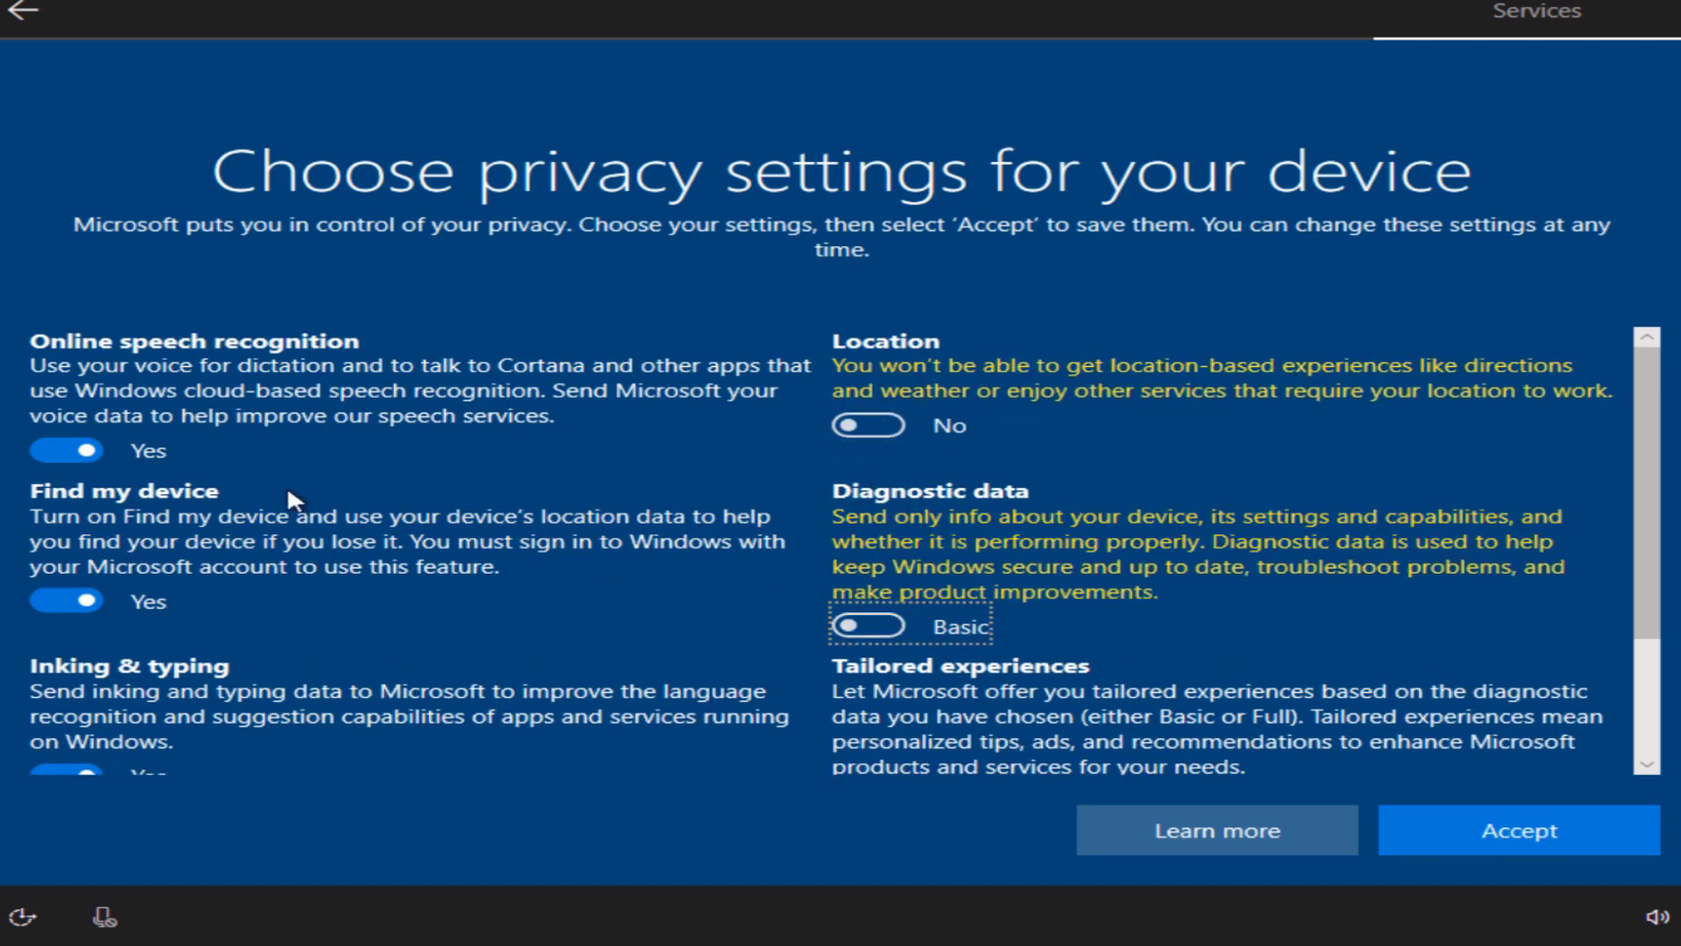
{"action": "left_click", "coordinate": [42, 446]}
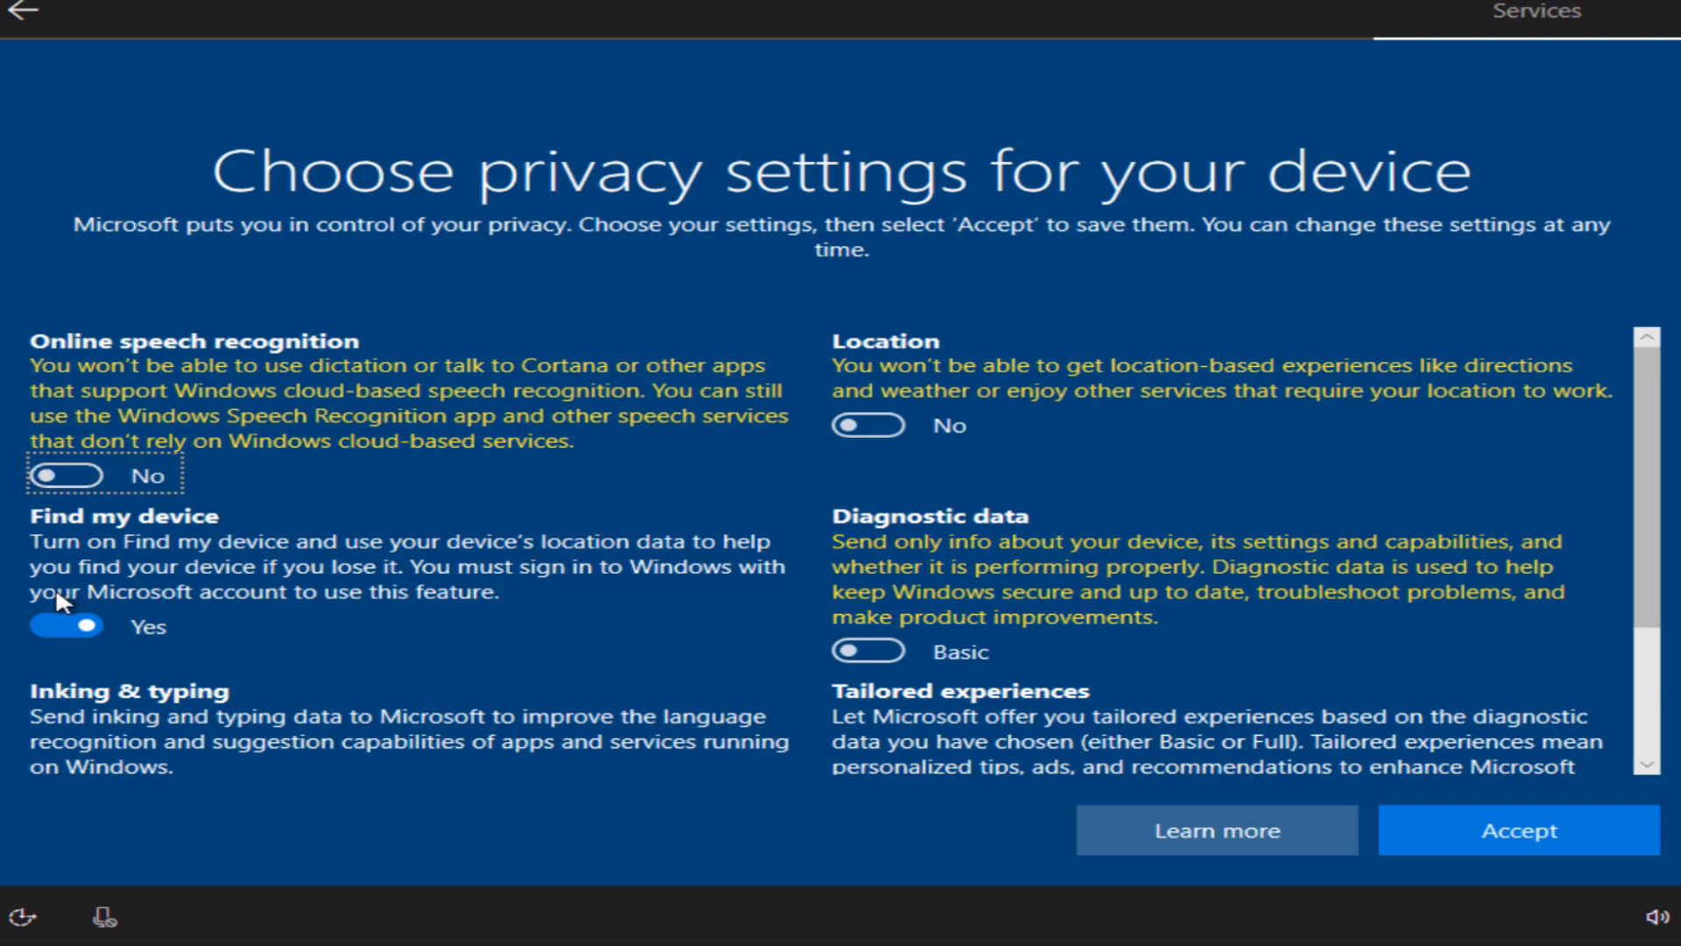
{"action": "left_click", "coordinate": [64, 624]}
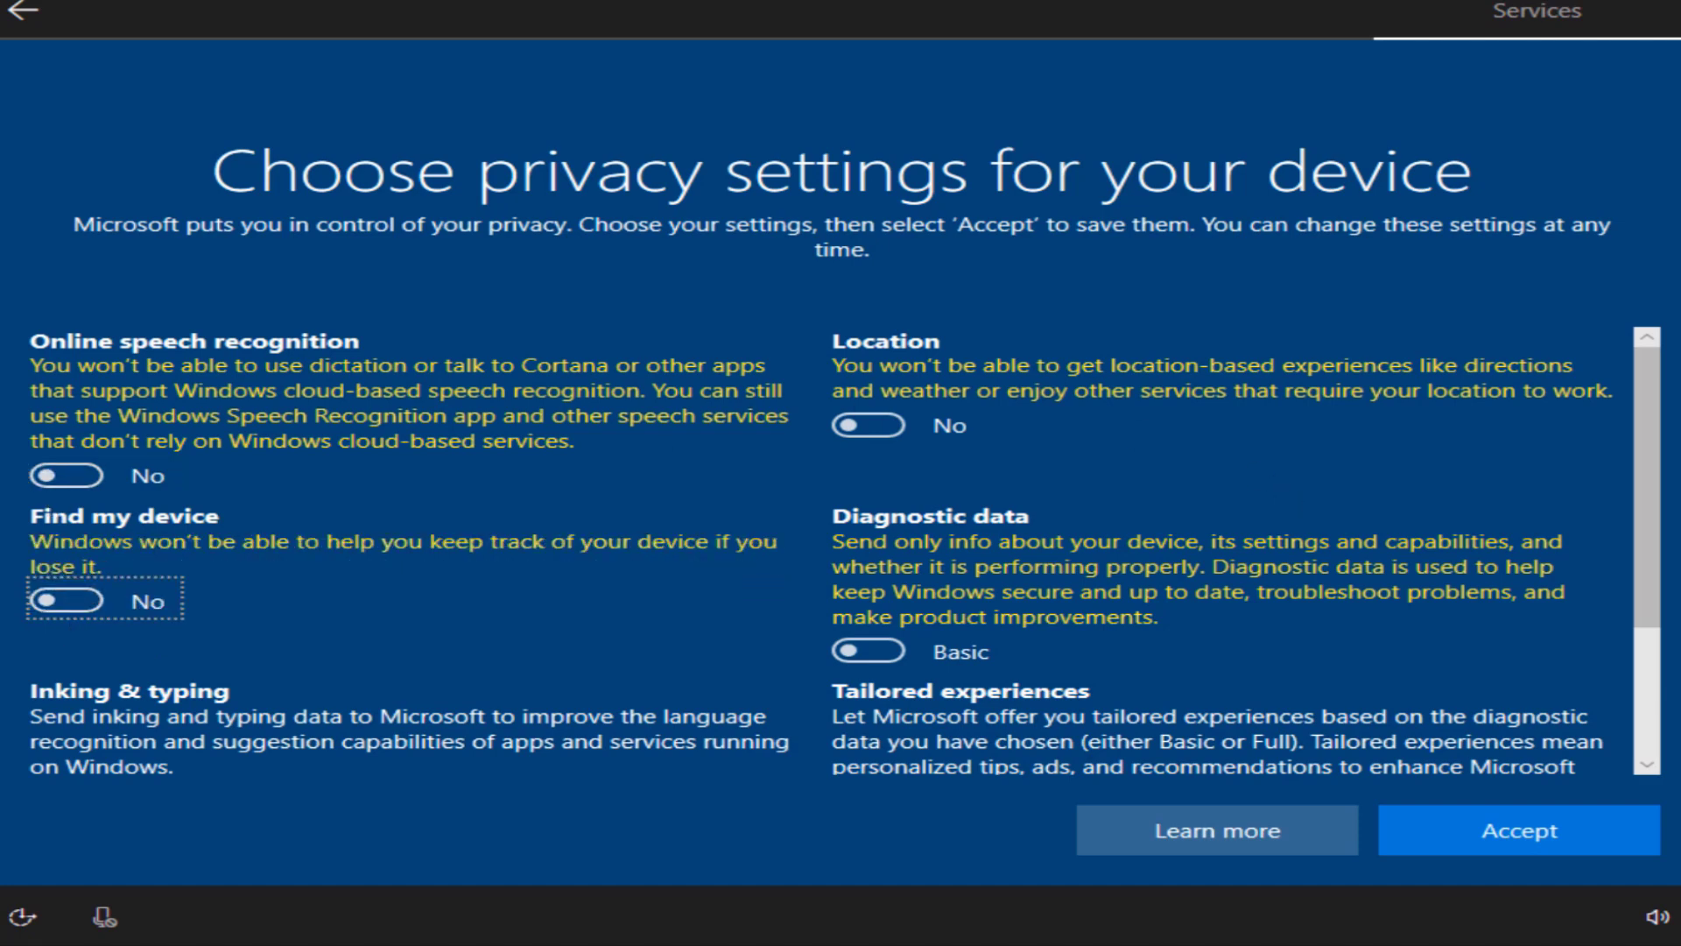
{"action": "left_click_drag", "start_coordinate": [1652, 549], "coordinate": [1647, 653]}
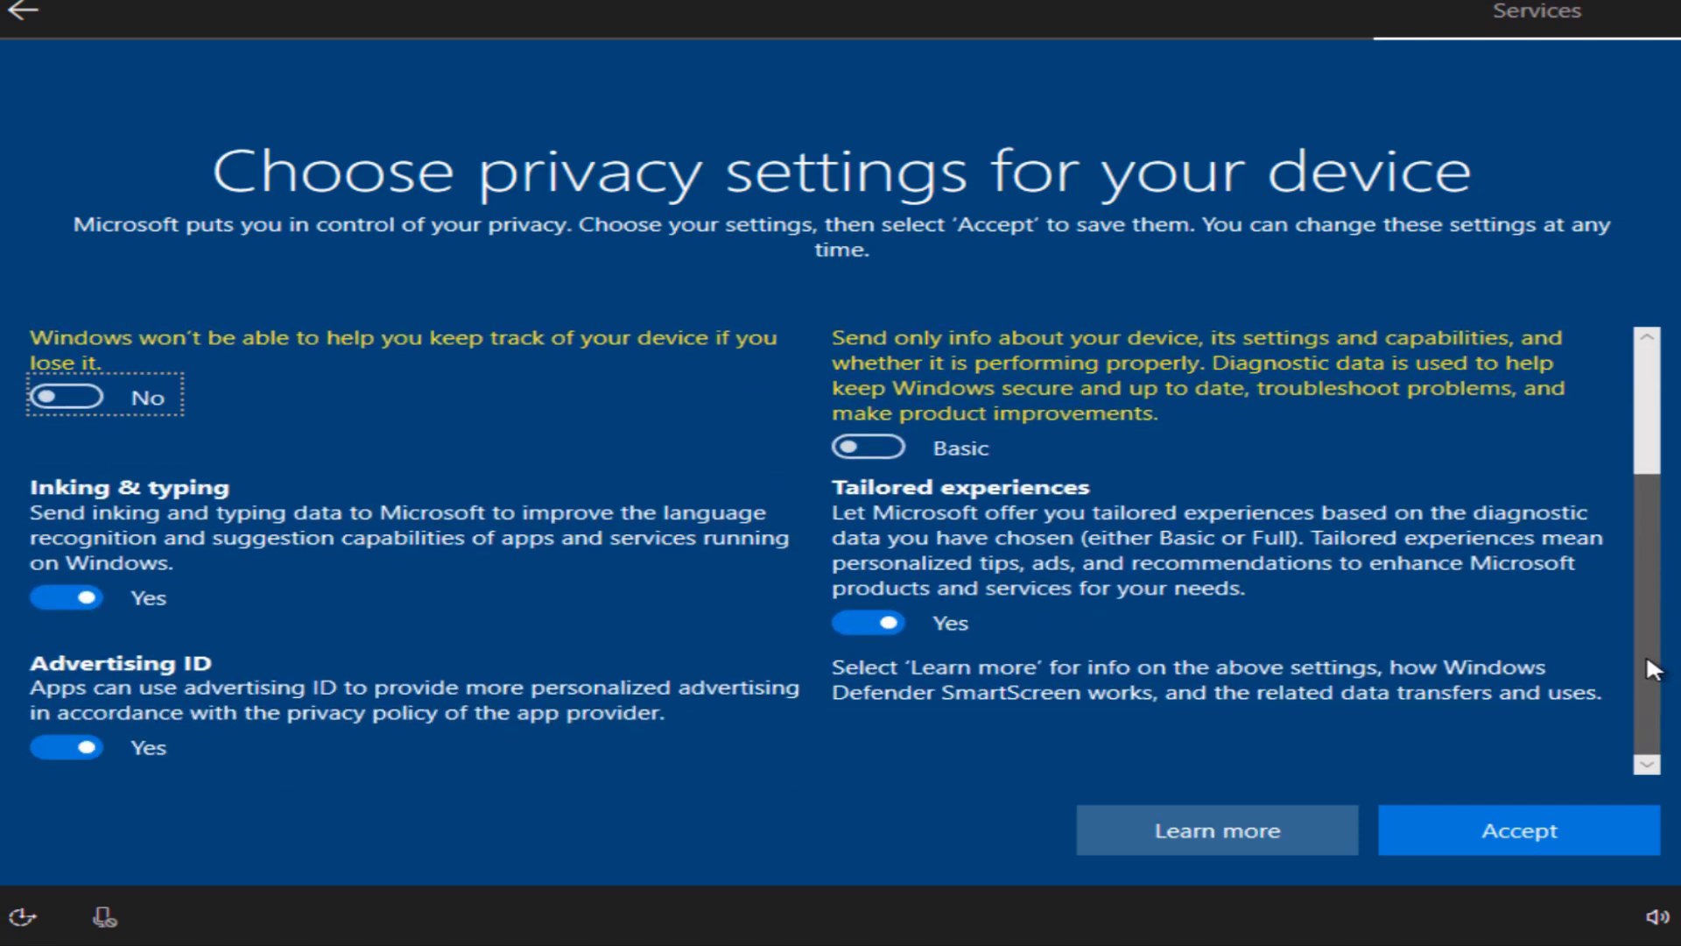
{"action": "left_click", "coordinate": [874, 623]}
{"action": "left_click", "coordinate": [70, 623]}
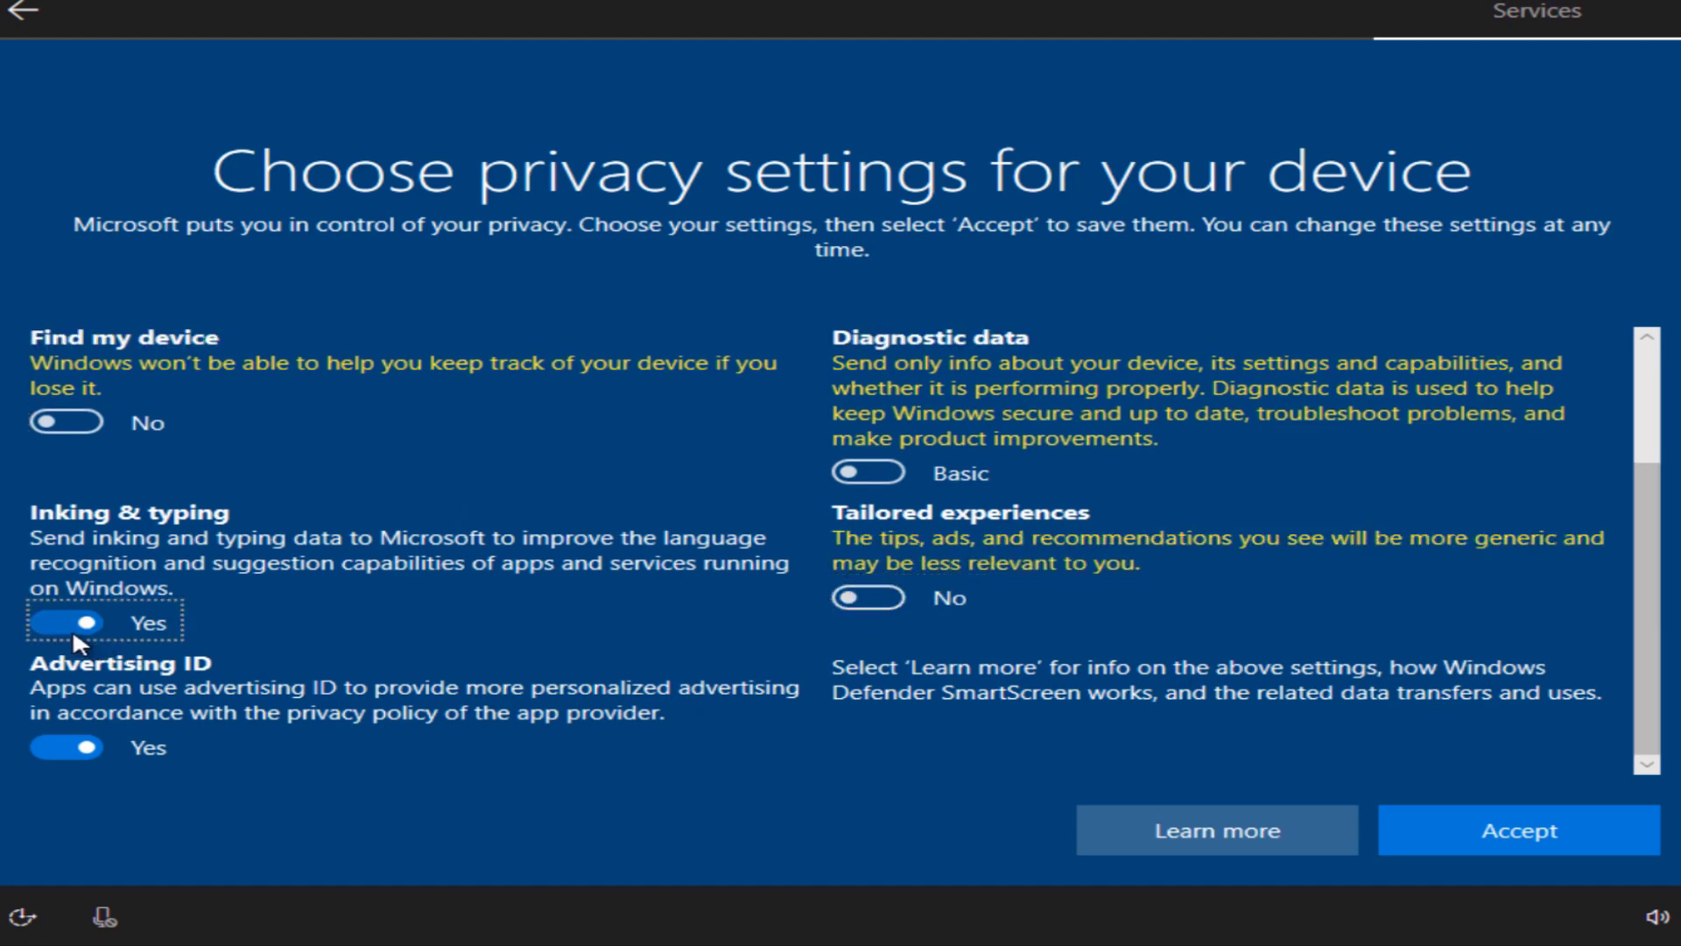
{"action": "left_click", "coordinate": [78, 743]}
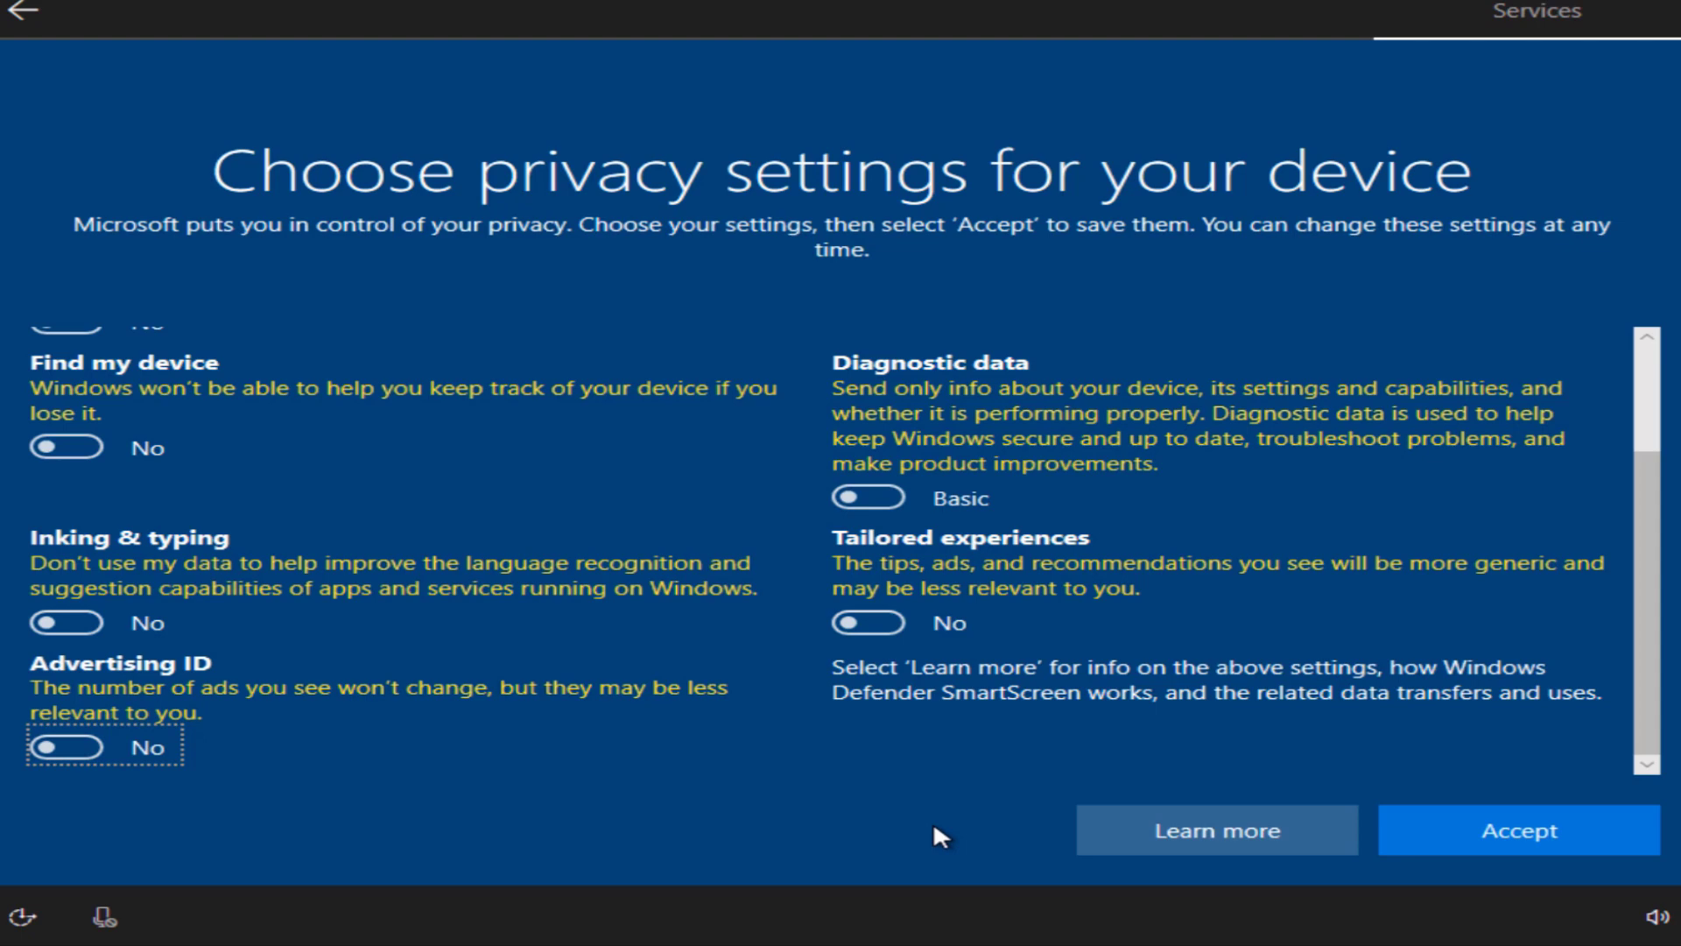
{"action": "left_click", "coordinate": [1555, 839]}
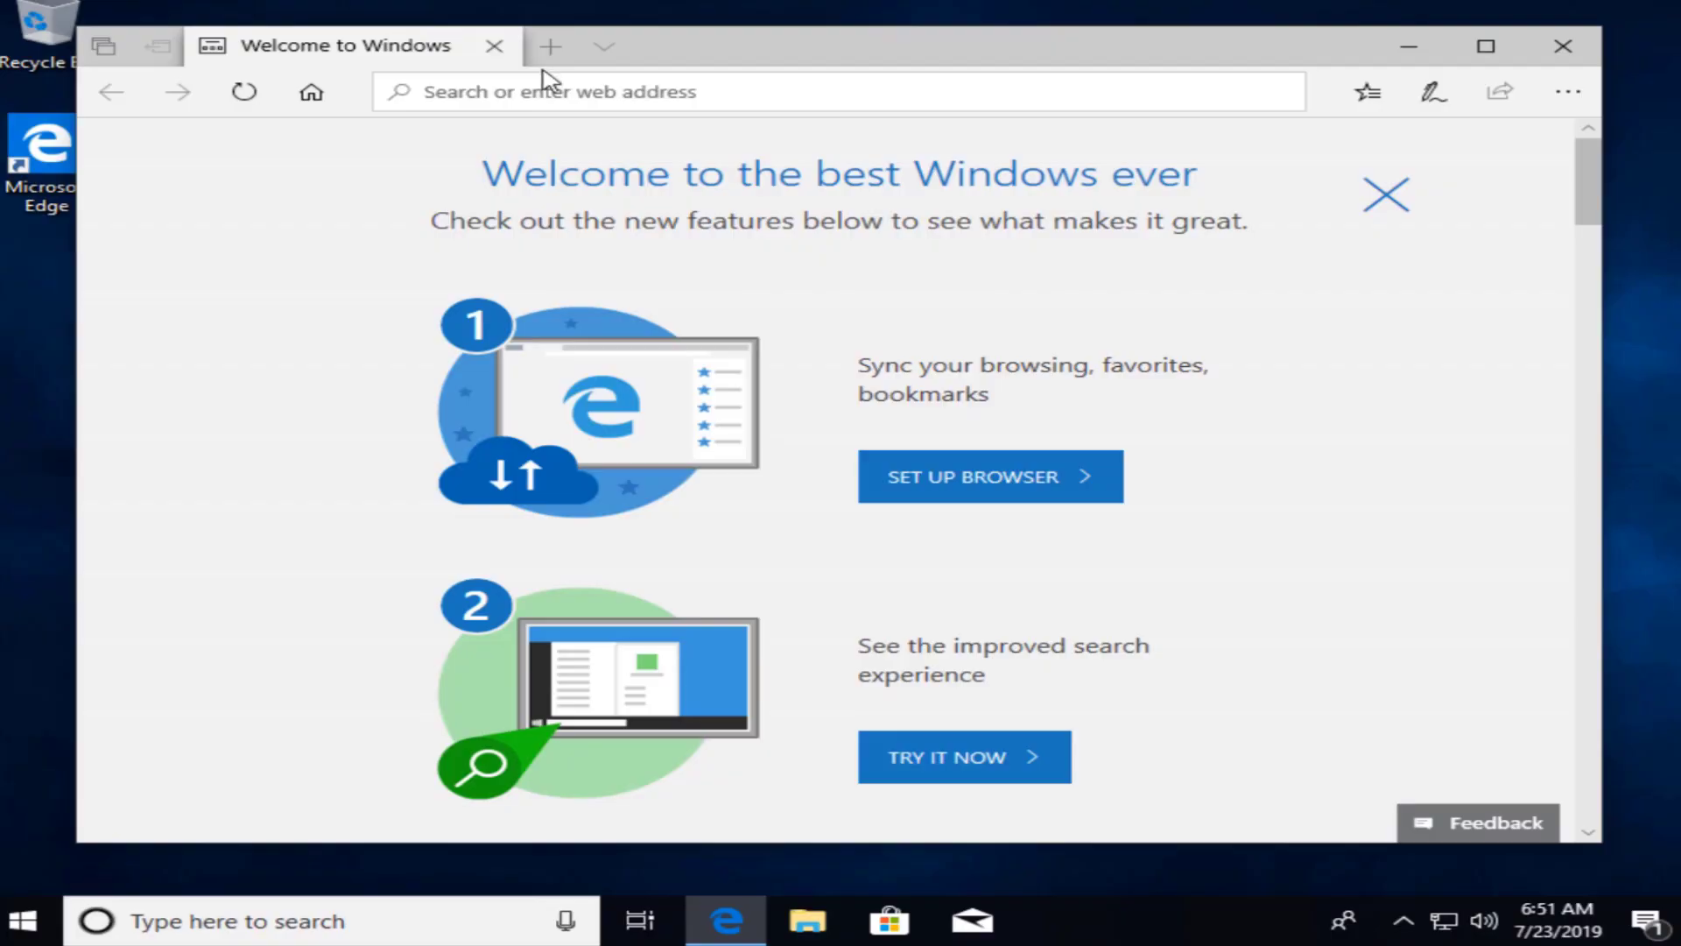
Step: Once the desktop loads, open a new tab in Microsoft Edge
{"action": "left_click", "coordinate": [546, 48]}
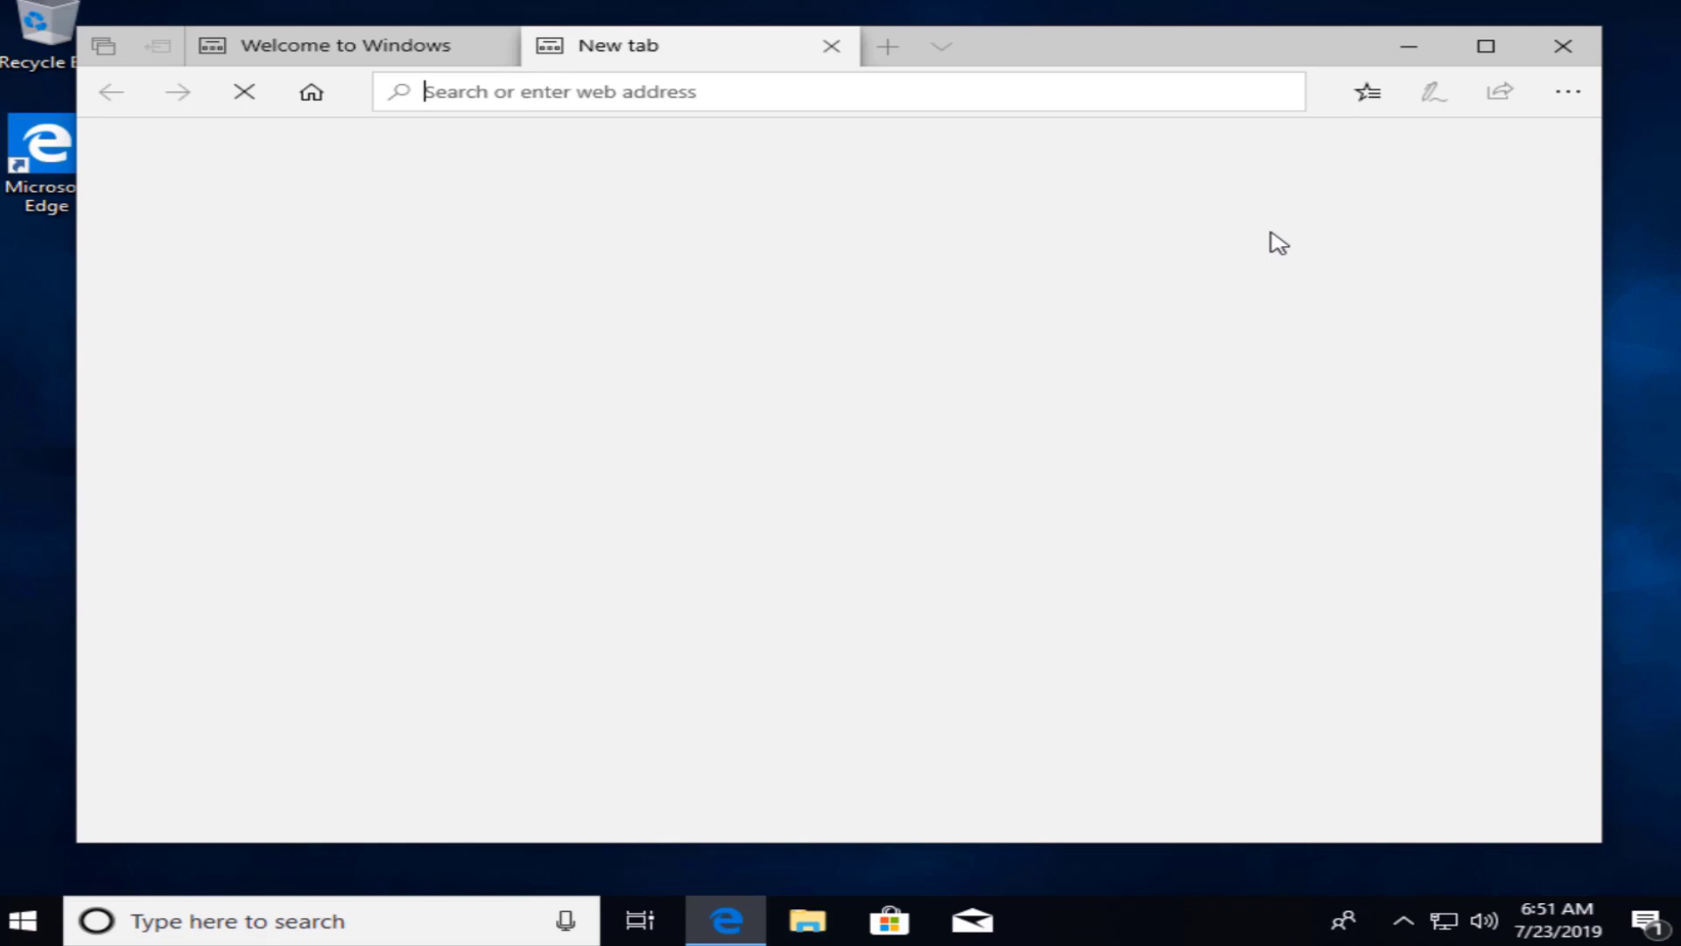
Step: Close the Welcome tab and Edge, then clear the display driver notification from Action Center
{"action": "left_click", "coordinate": [504, 51]}
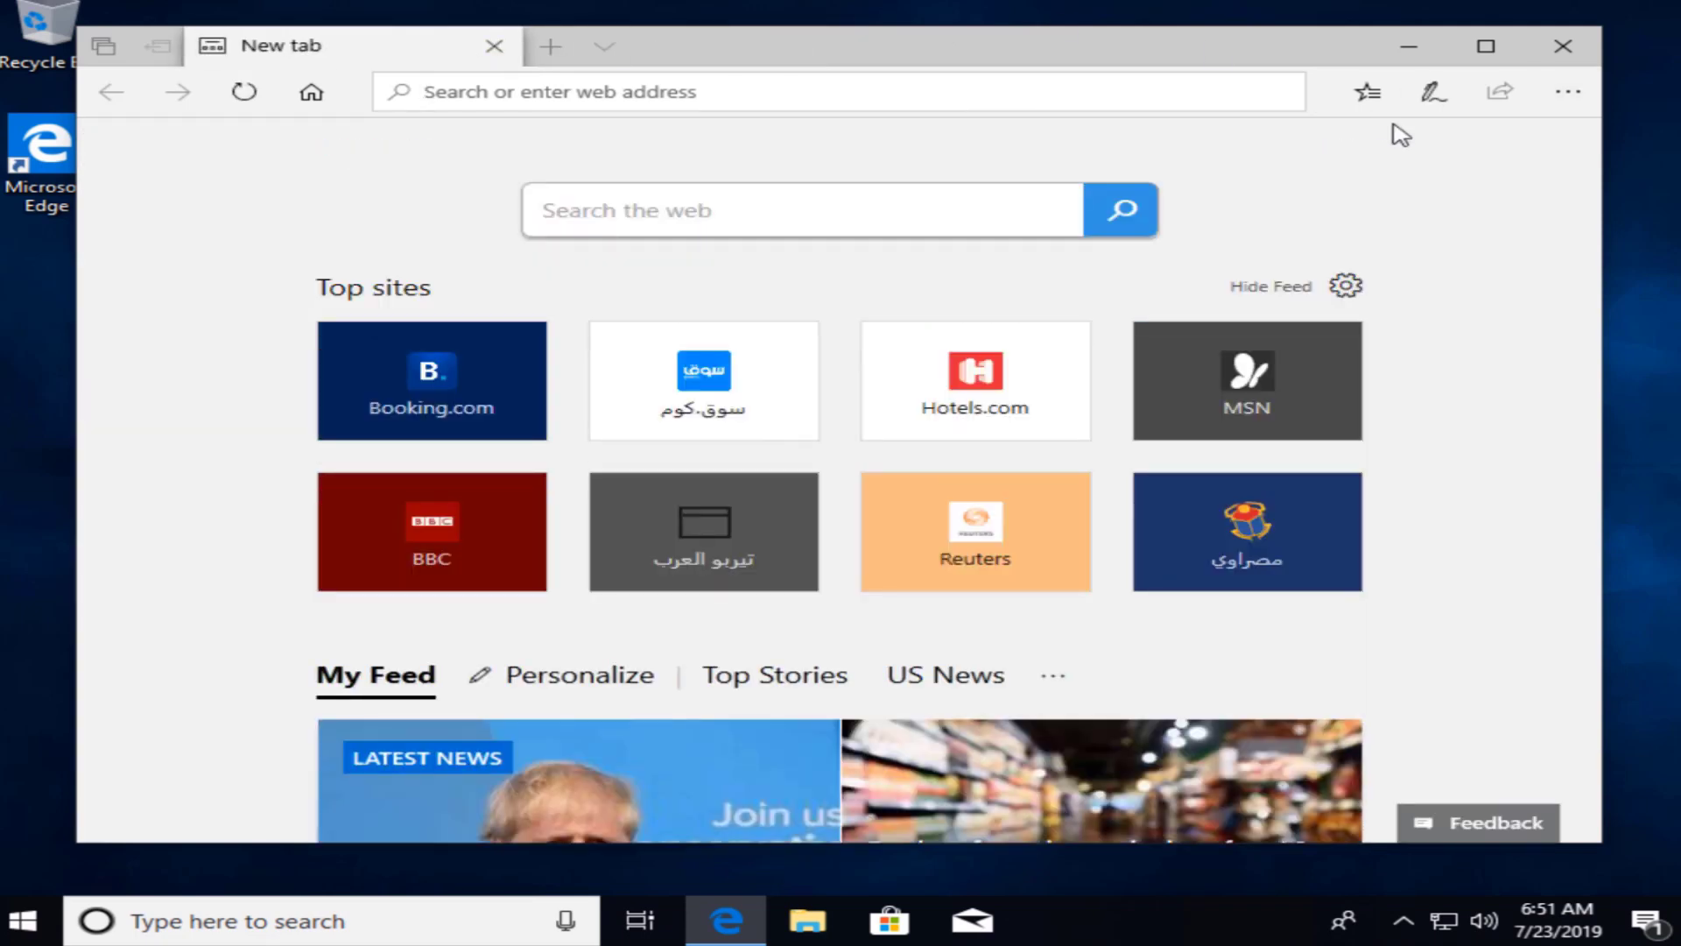
{"action": "left_click", "coordinate": [1596, 43]}
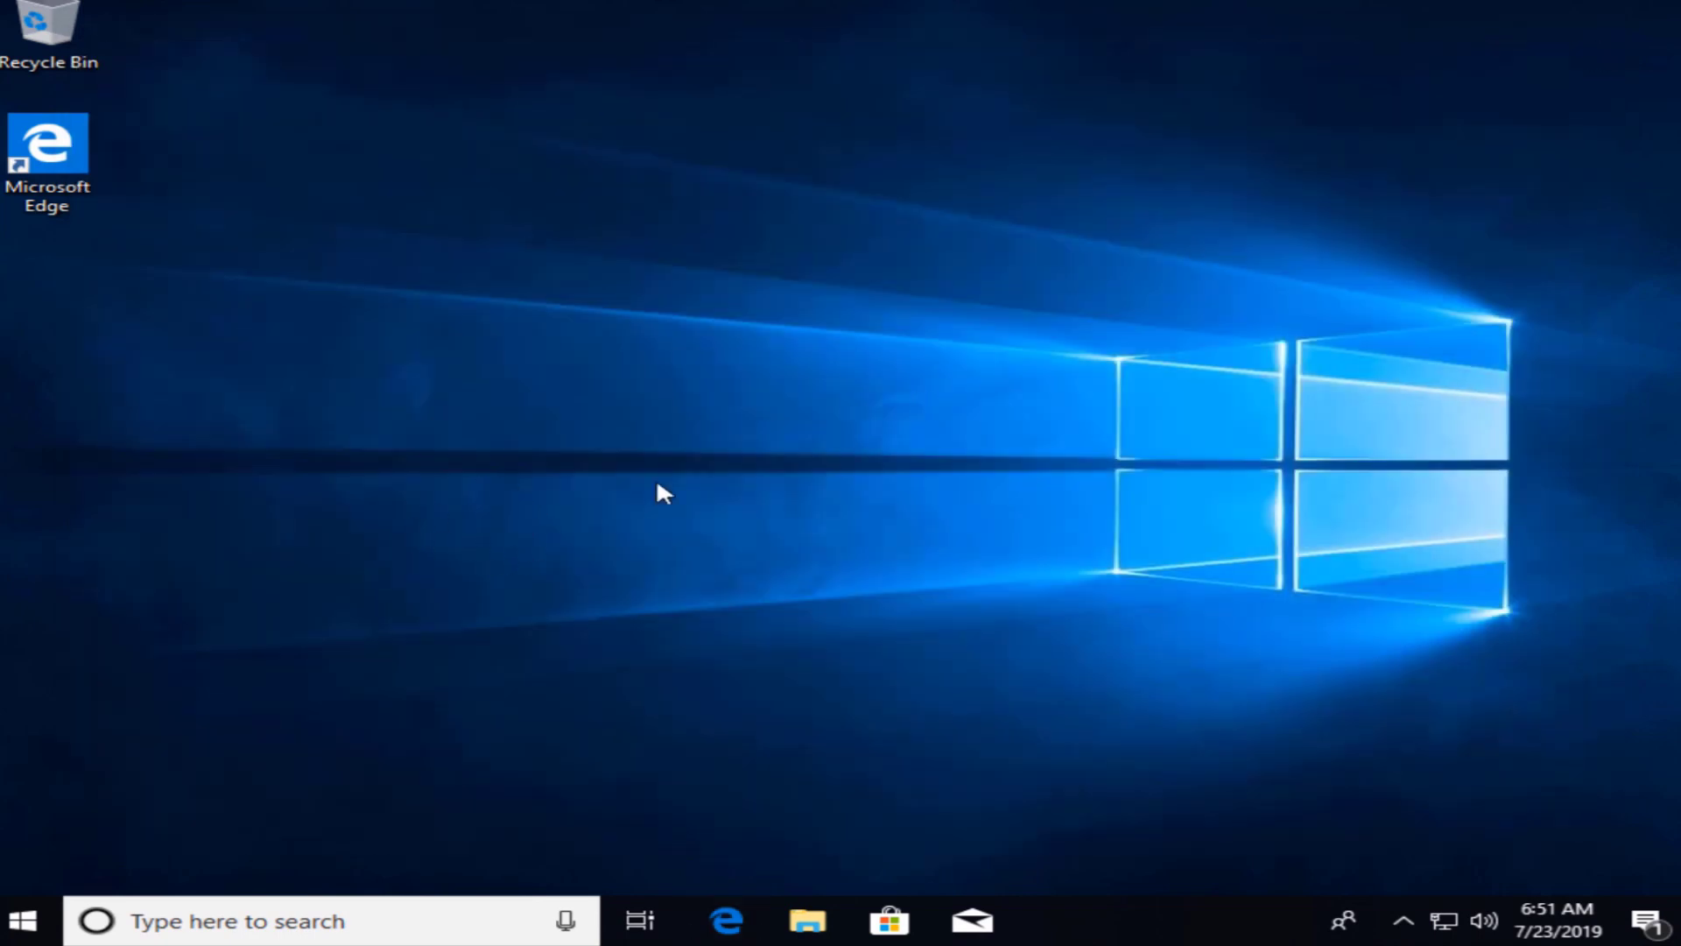
{"action": "left_click", "coordinate": [1662, 926]}
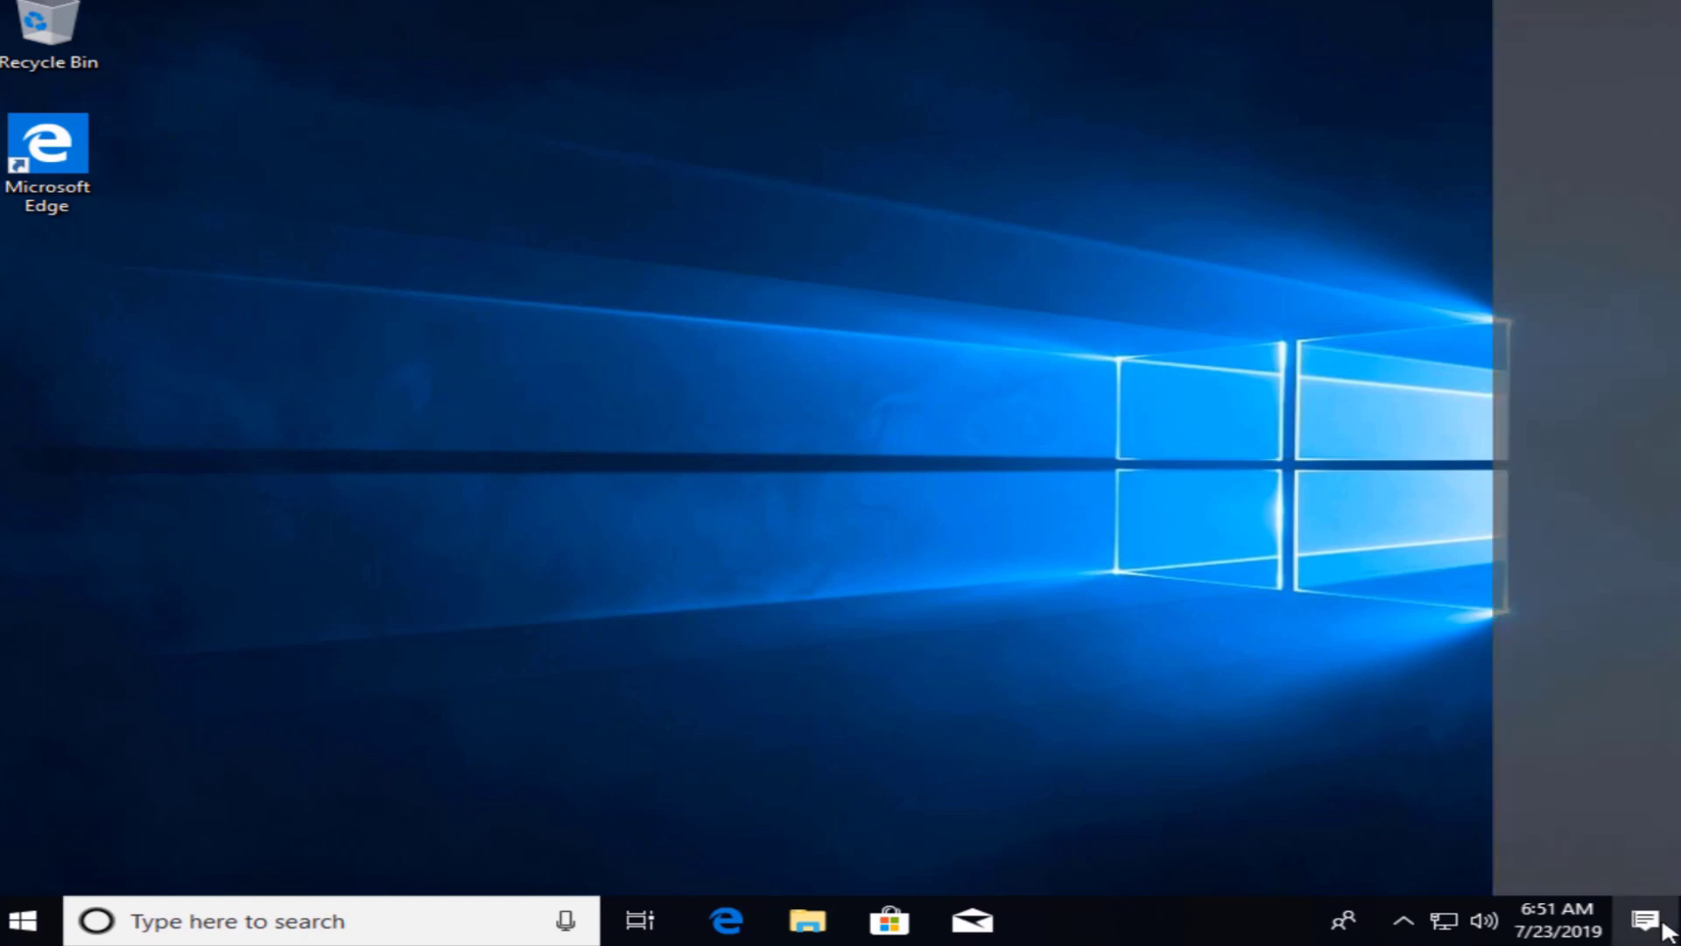
{"action": "left_click", "coordinate": [1596, 774]}
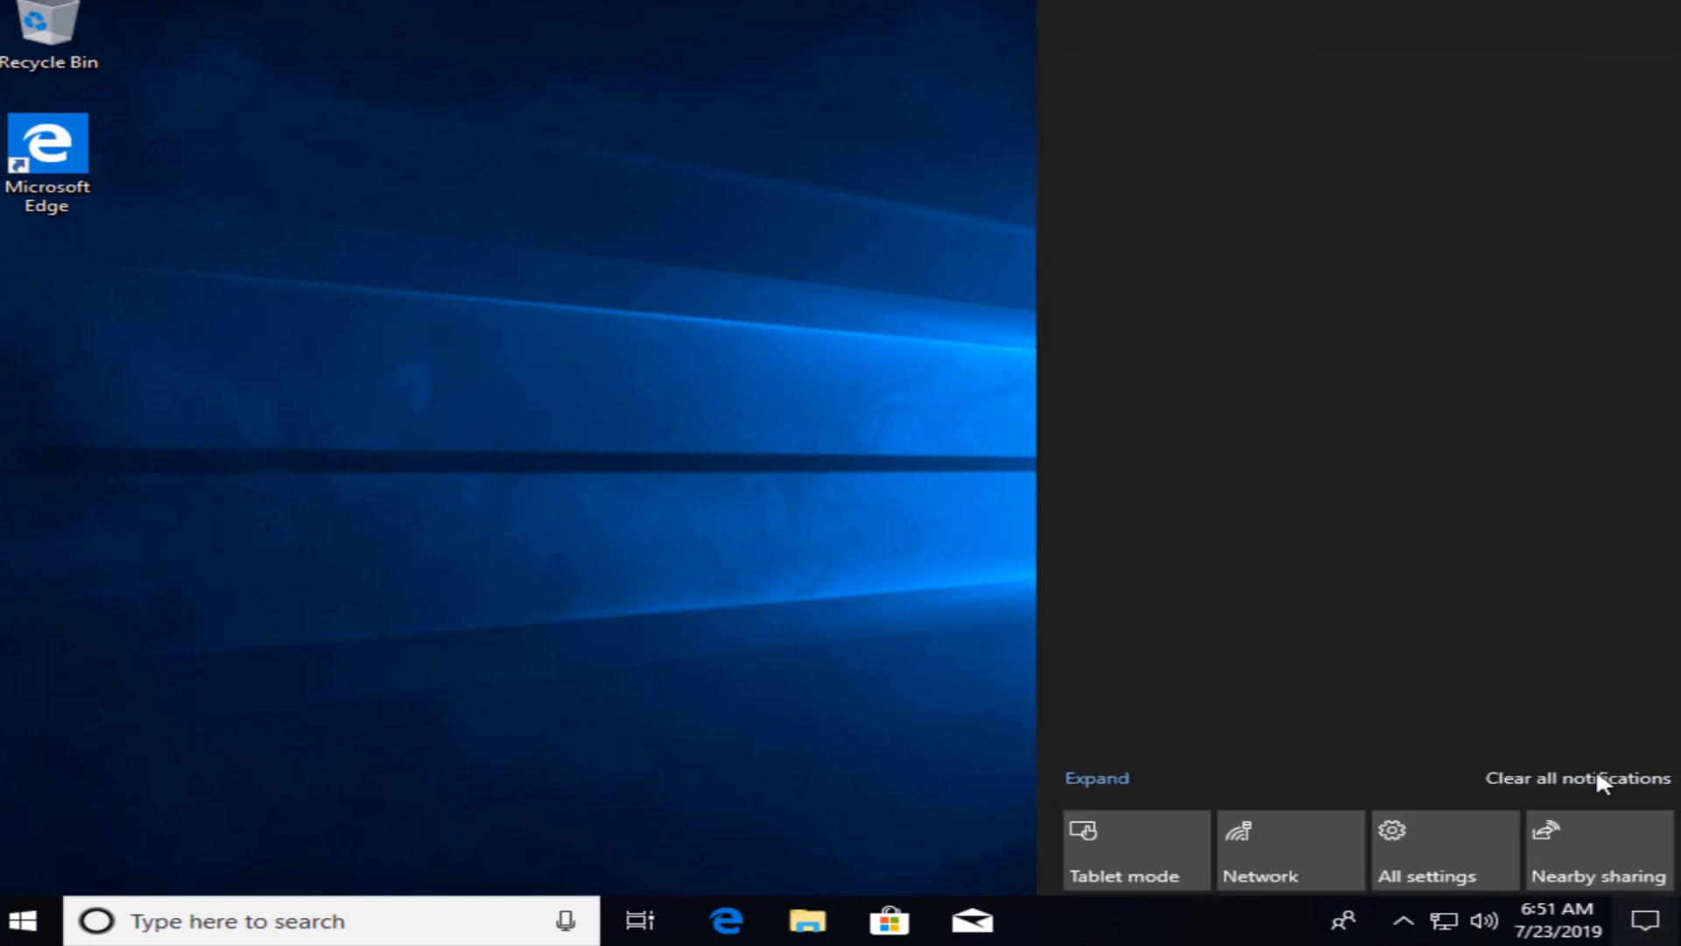
{"action": "left_click", "coordinate": [694, 490]}
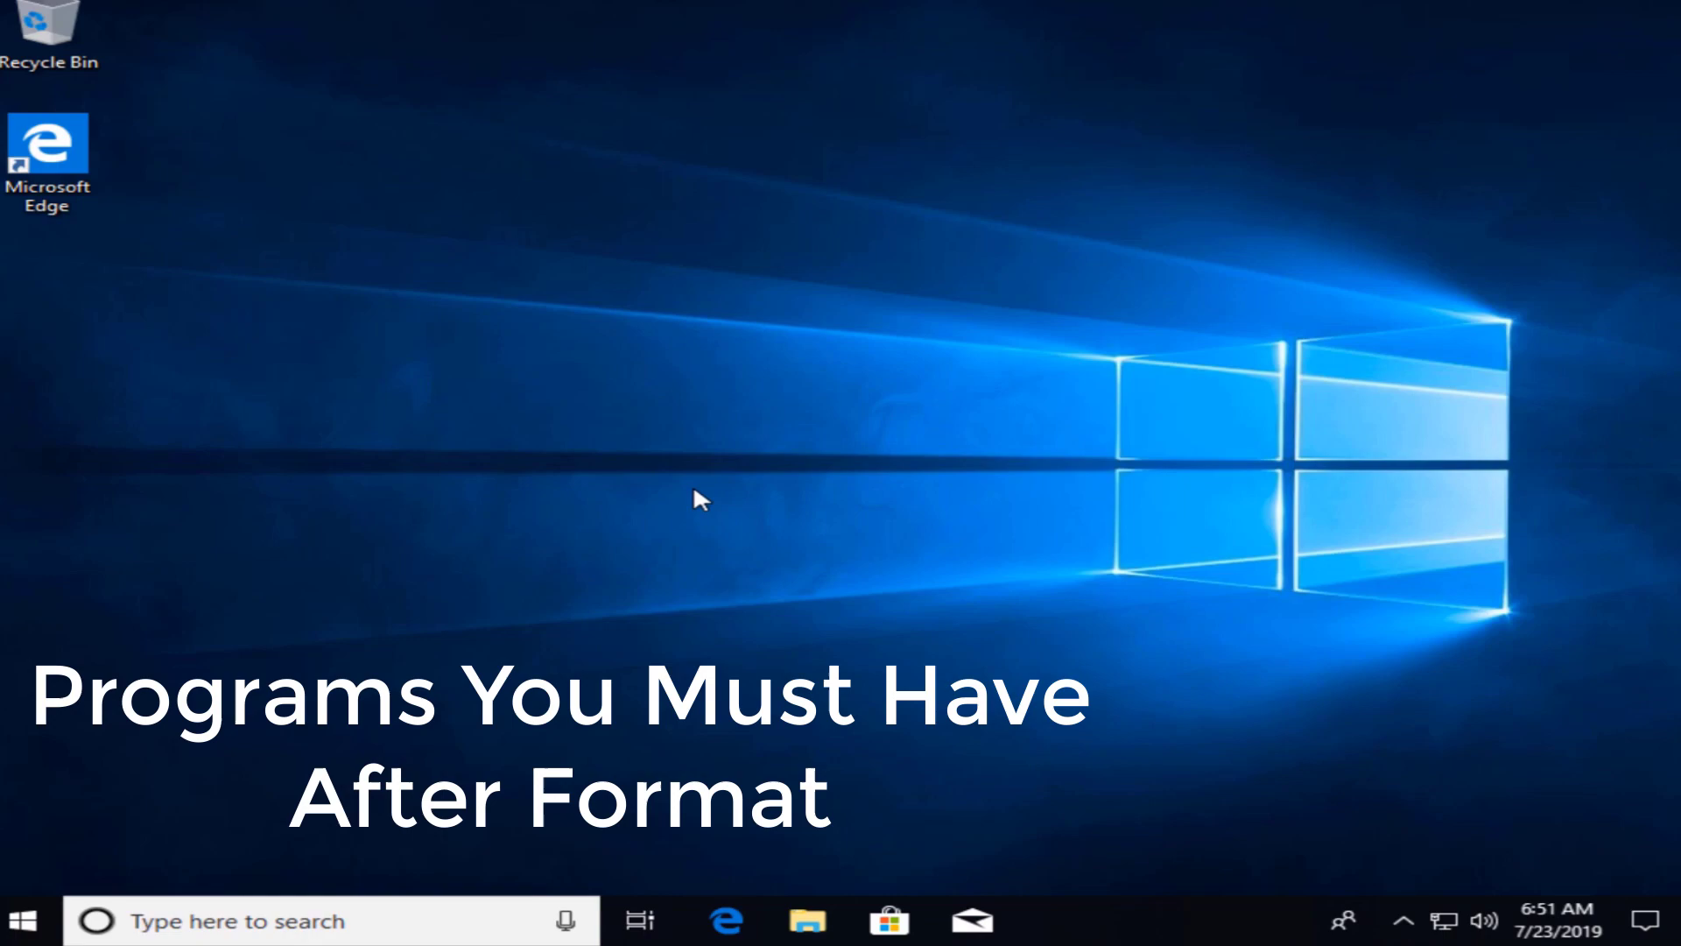